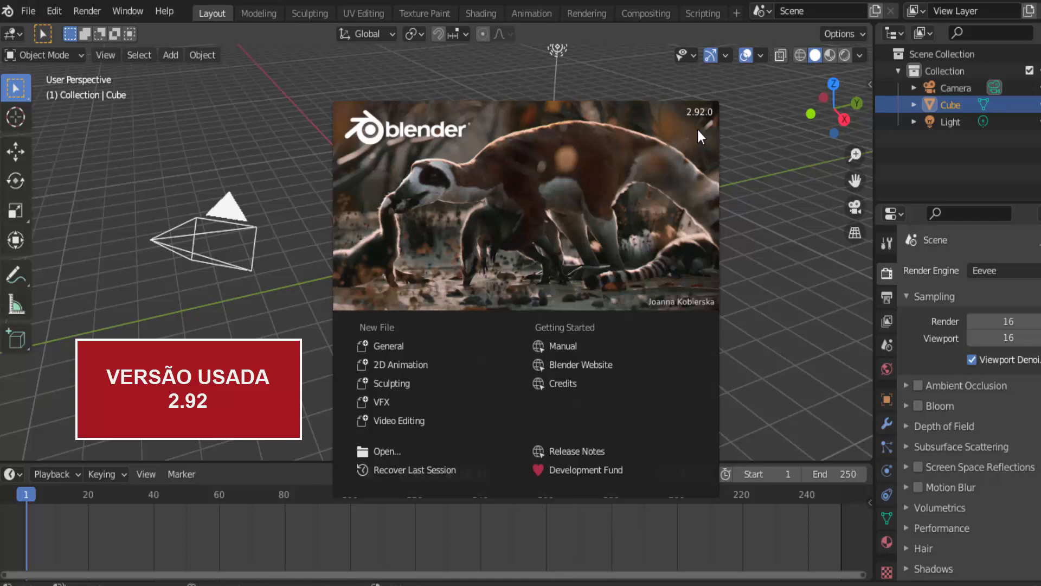
Step: Dismiss the splash screen and select the camera, light and cube to examine their origin points and the 3D cursor
left_click(727, 176)
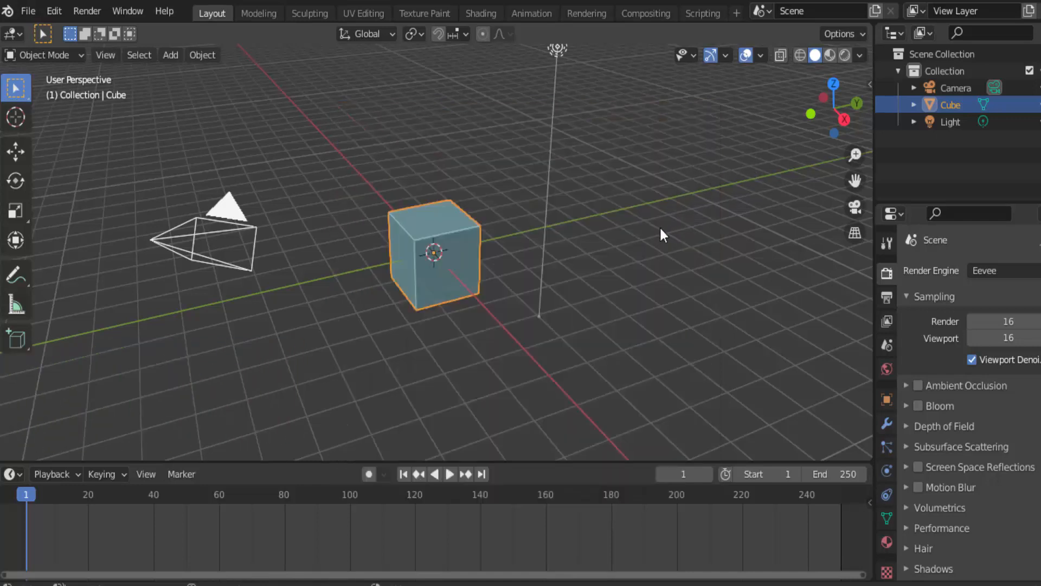
scroll(660, 229, "down", 2)
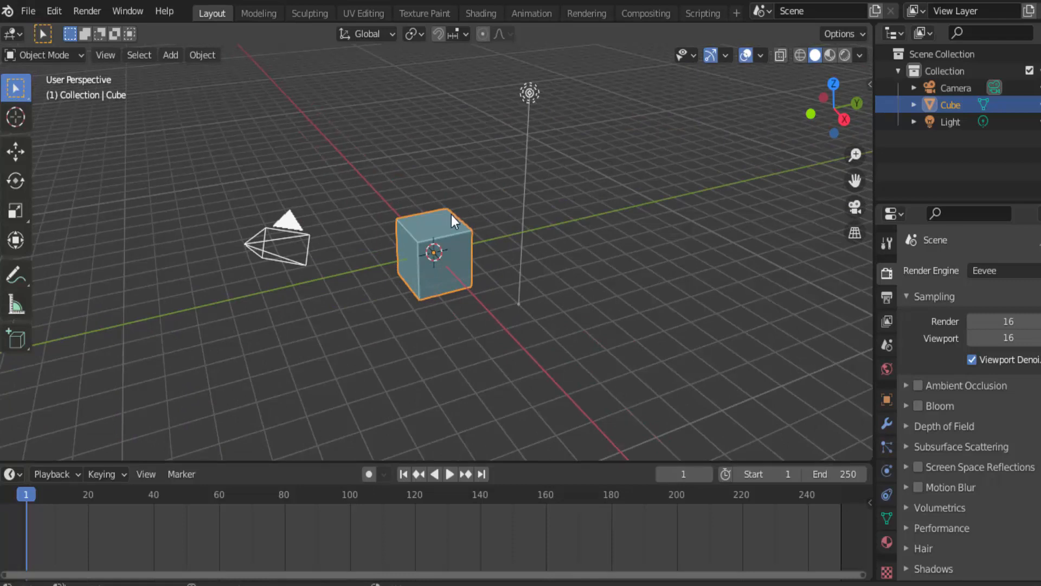
left_click(281, 232)
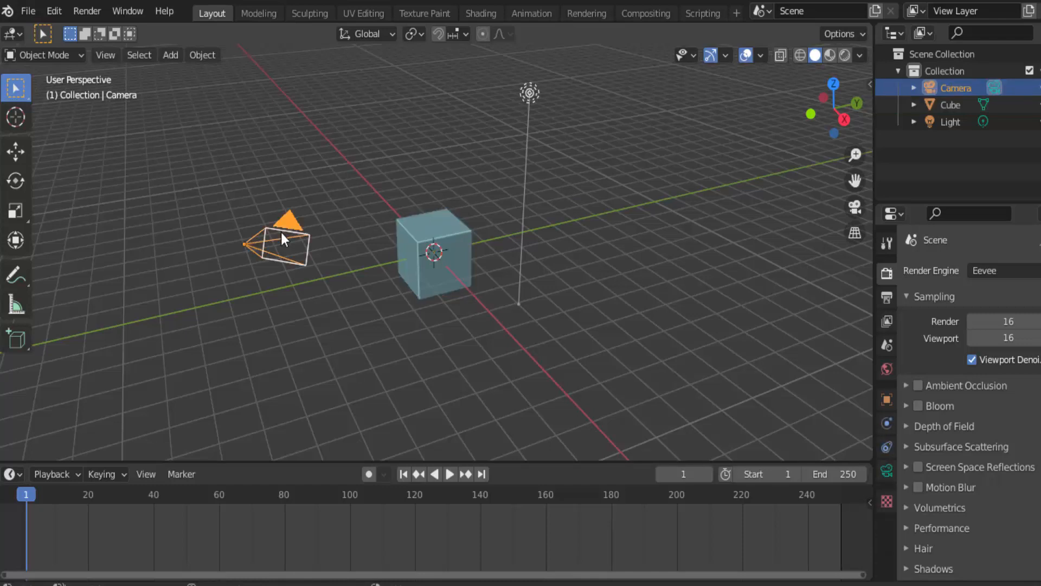
left_click(527, 99)
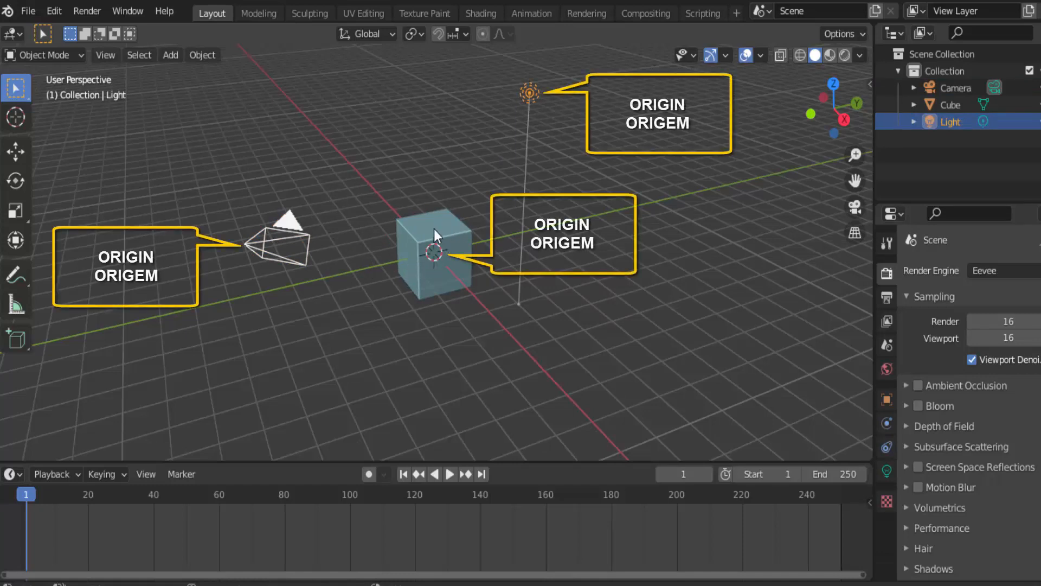
left_click(451, 235)
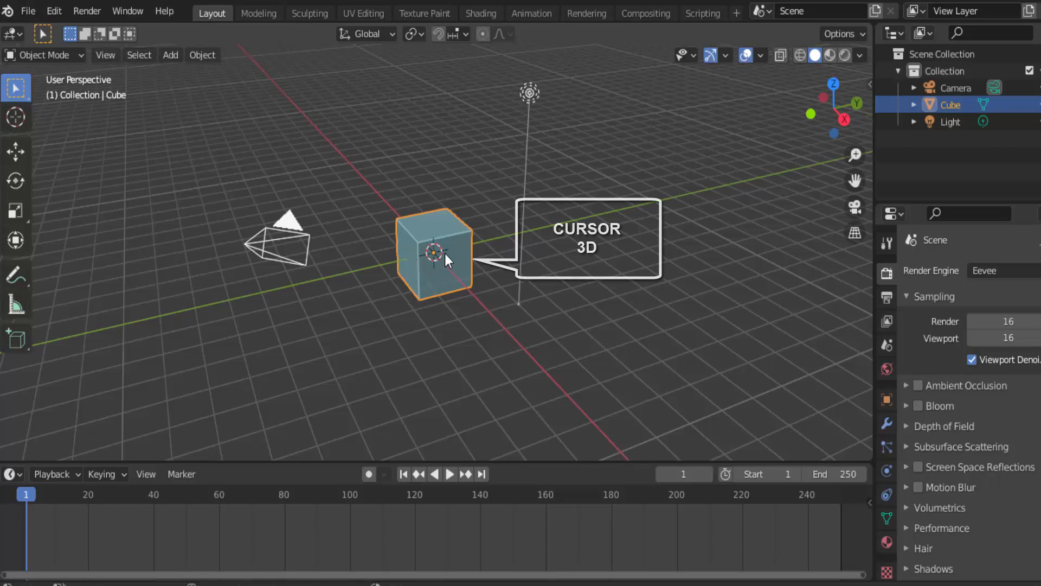
scroll(445, 252, "up", 3)
scroll(446, 254, "up", 2)
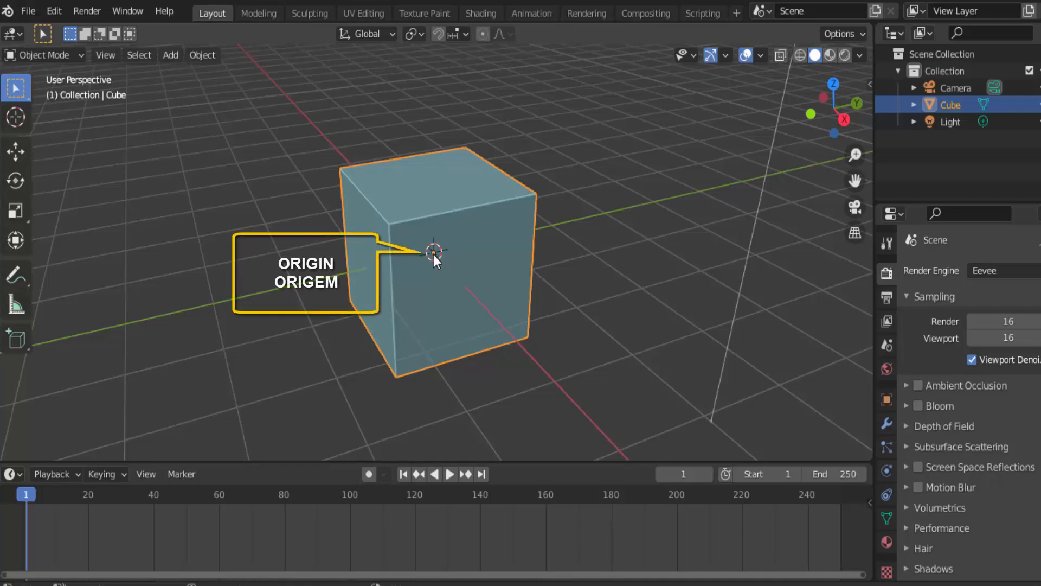
scroll(434, 255, "down", 4)
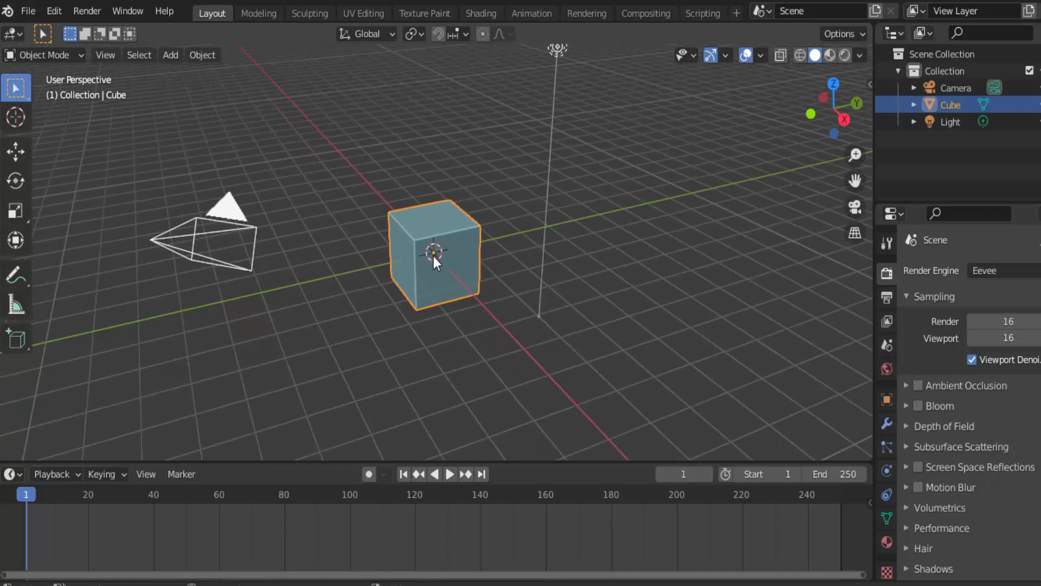
scroll(434, 257, "down", 1)
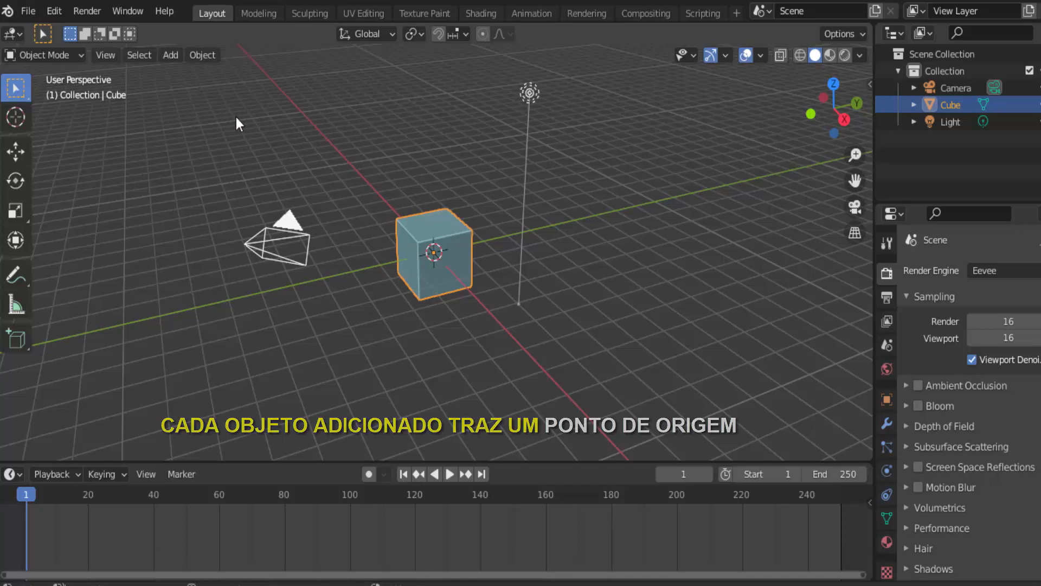
Step: Look through the categories of objects that can be added to the scene, from Mesh to Force Field
left_click(176, 61)
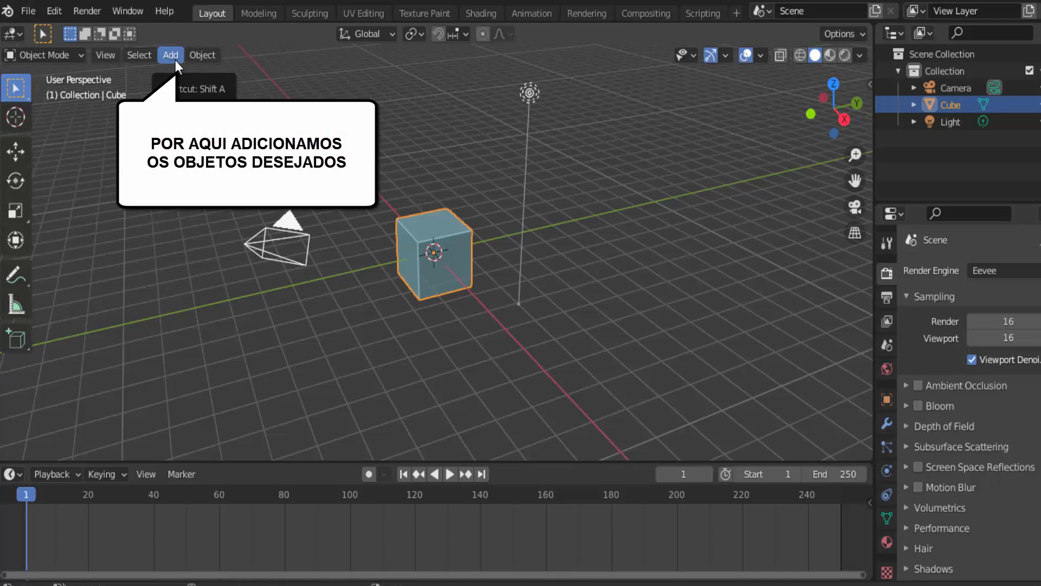
left_click(175, 60)
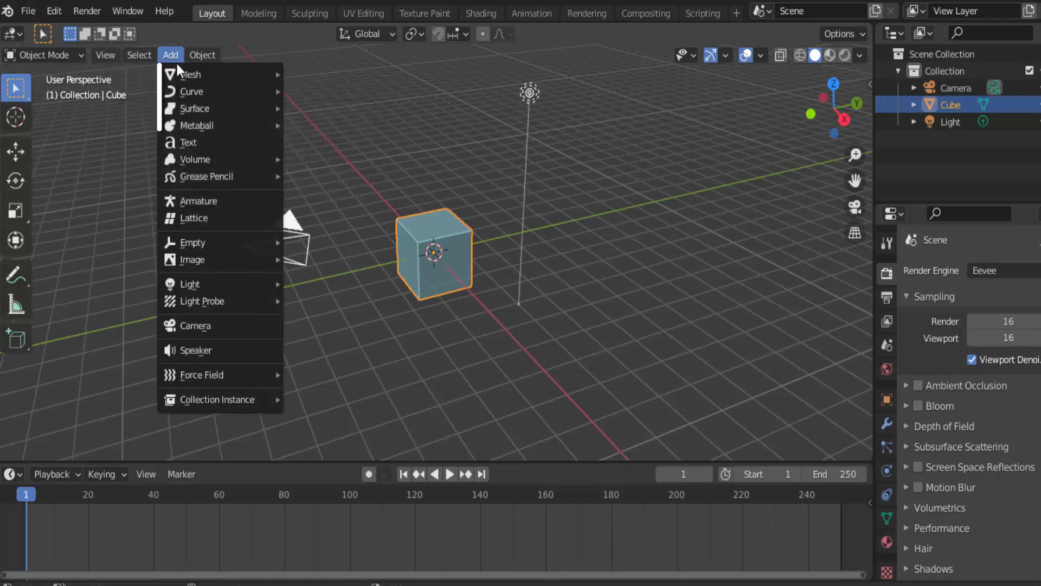
mouse_move(180, 71)
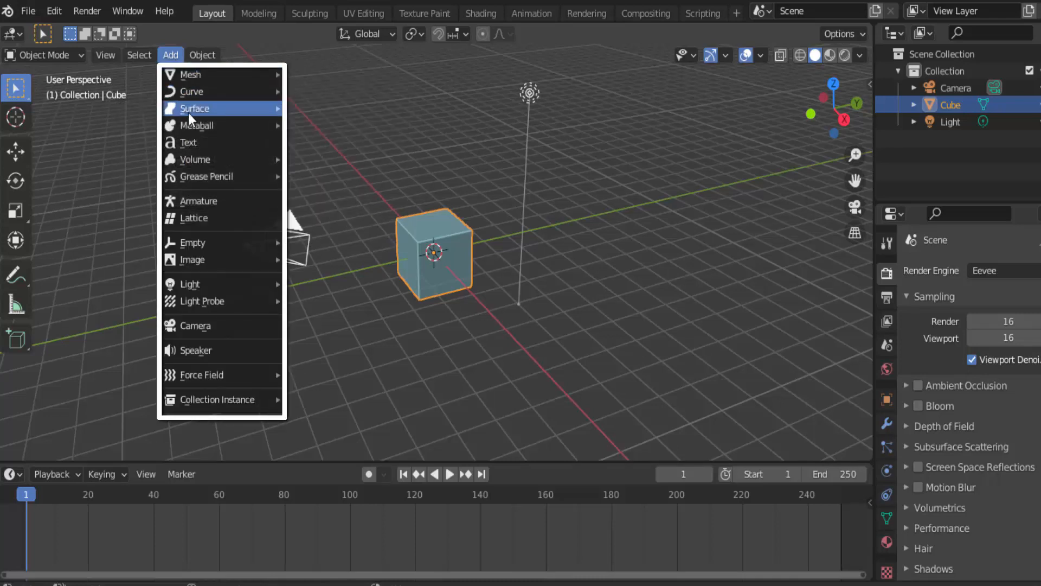
mouse_move(192, 115)
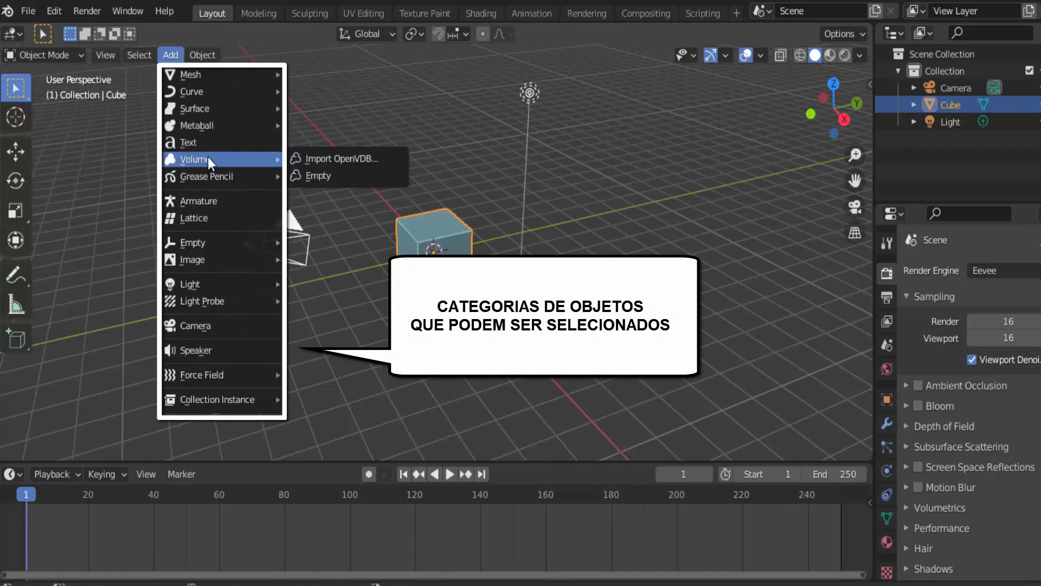
mouse_move(207, 180)
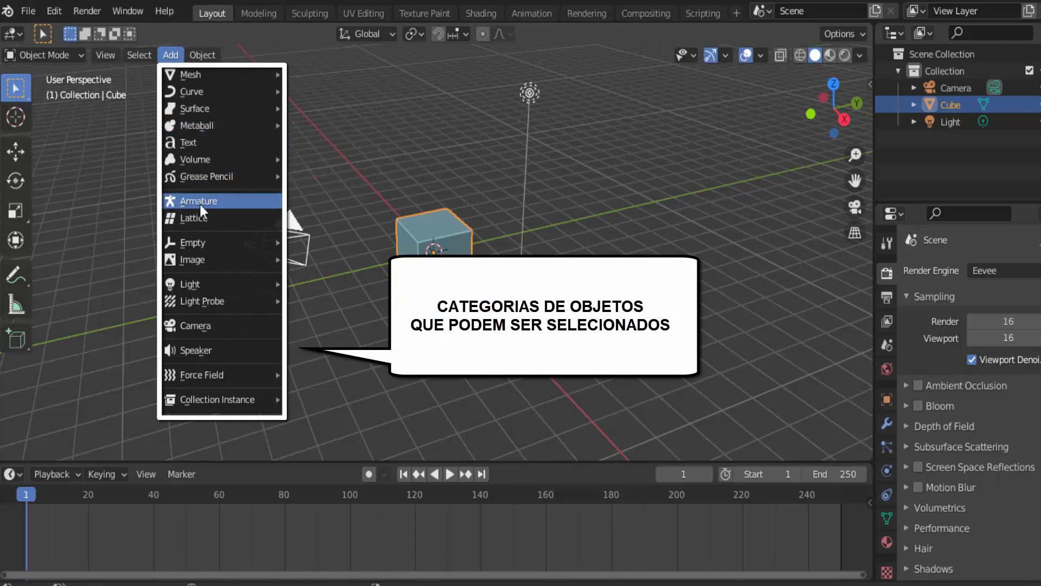
mouse_move(206, 242)
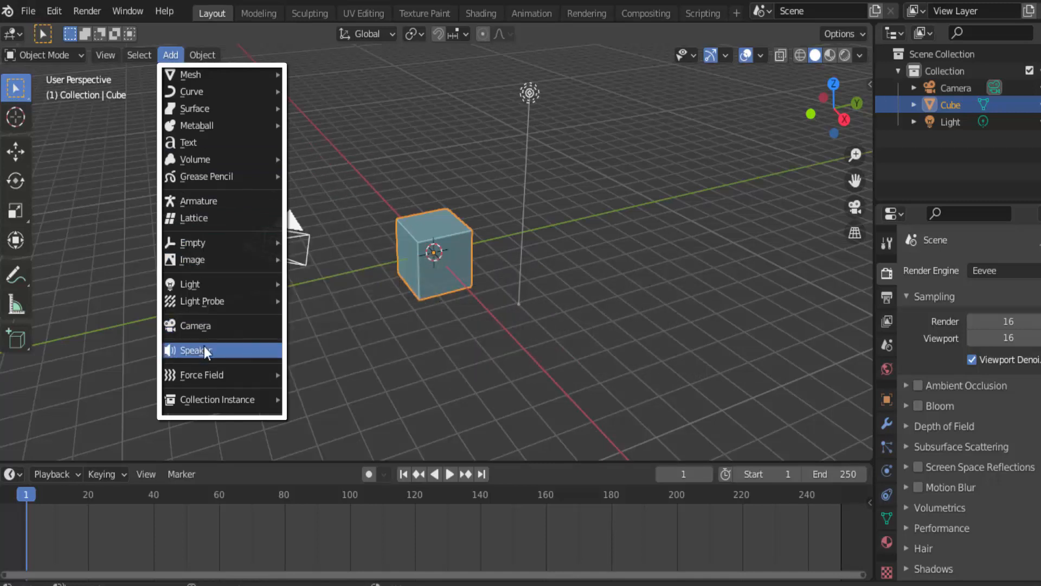
mouse_move(198, 374)
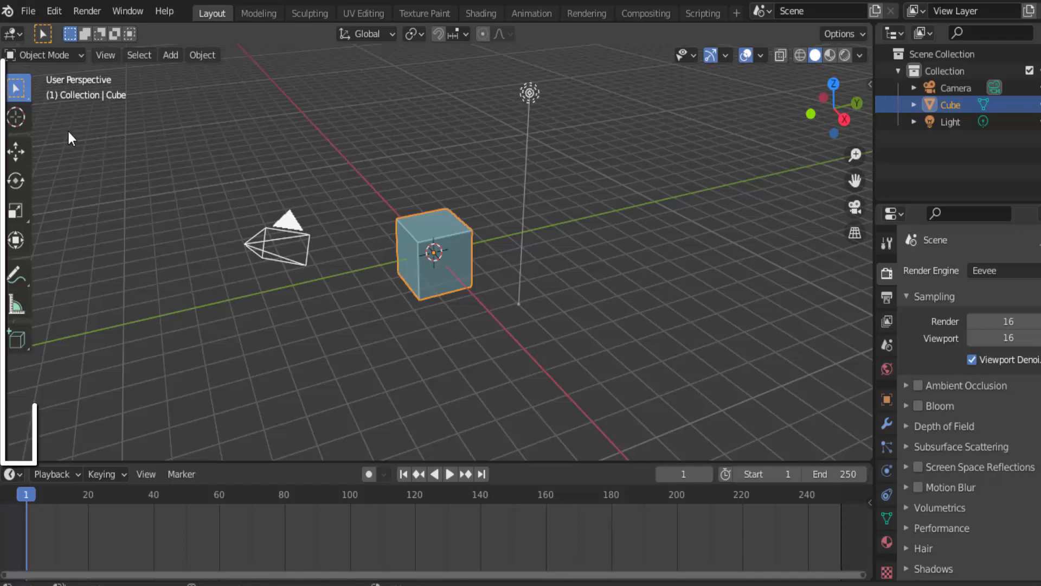
Step: Use the Cursor tool to place the 3D cursor at several points around the cube, finishing in the empty area beyond the light
left_click(16, 120)
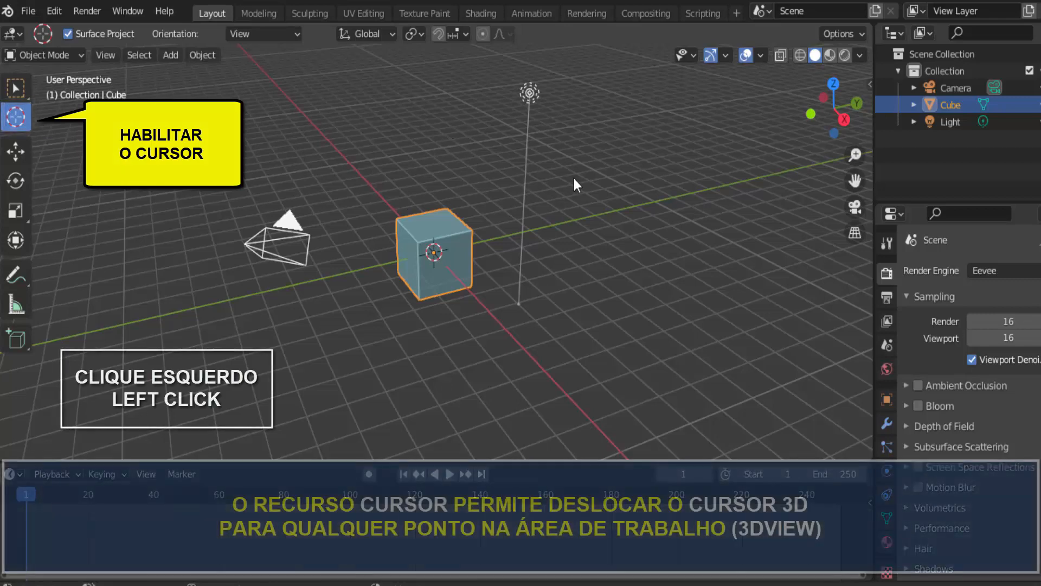
left_click(587, 159)
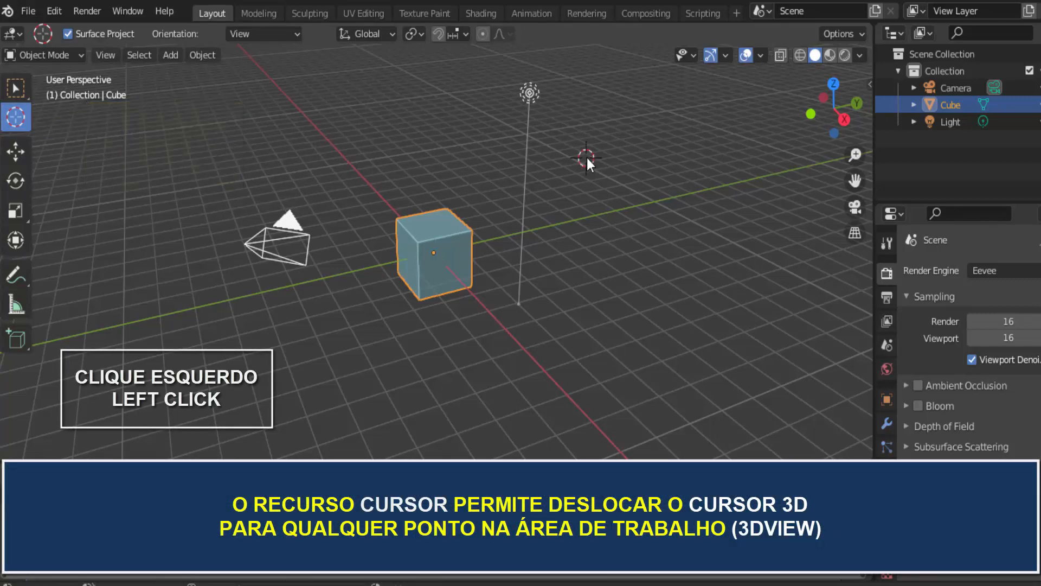
left_click(665, 242)
left_click(694, 320)
left_click(624, 380)
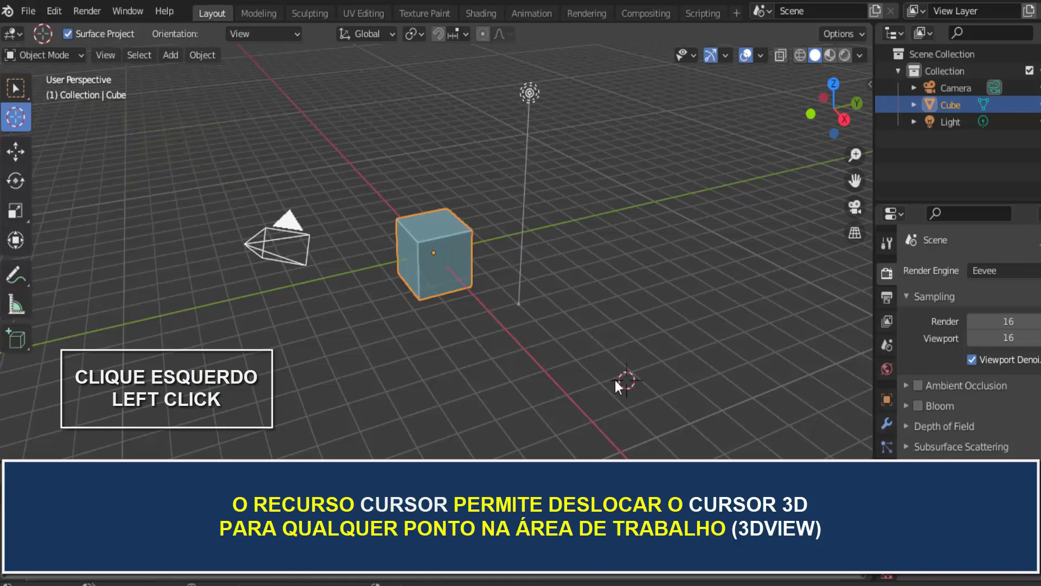
left_click(472, 379)
left_click(318, 365)
left_click(239, 312)
left_click(213, 183)
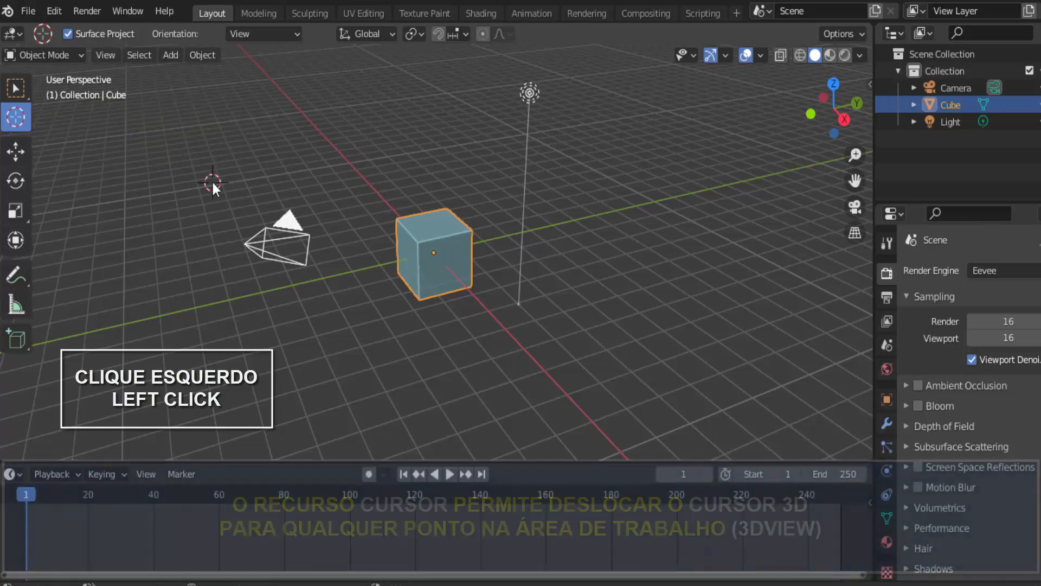
left_click(296, 132)
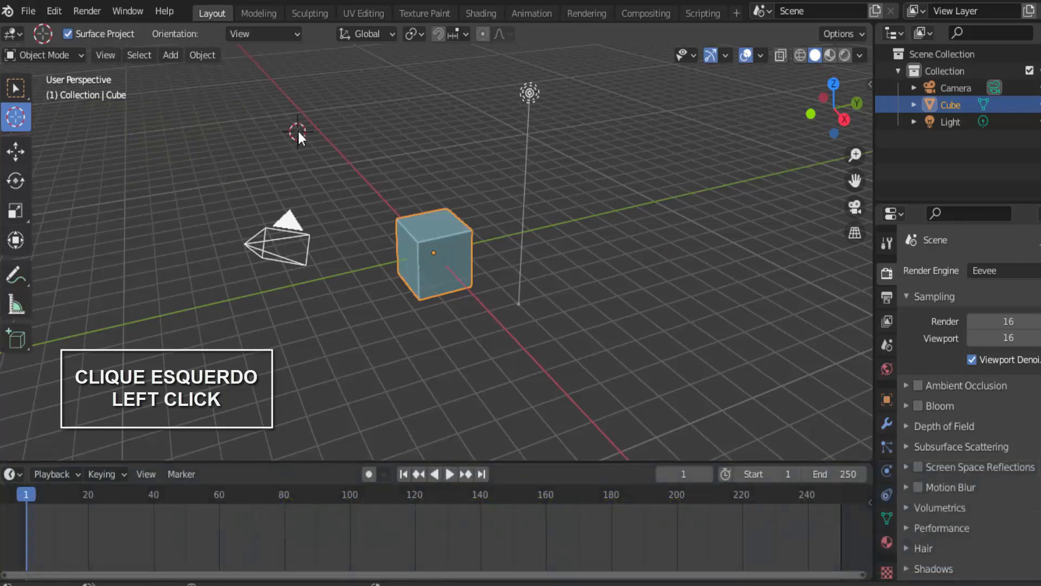
left_click(617, 161)
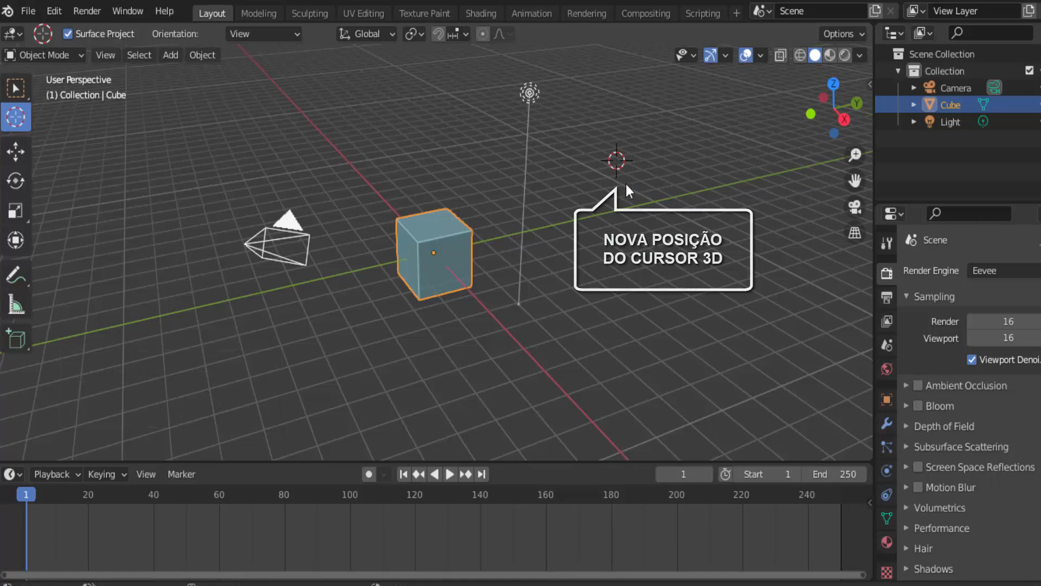
Step: Add a UV Sphere mesh at the 3D cursor, away from the cube
scroll(437, 264, "up", 1)
scroll(436, 265, "up", 3)
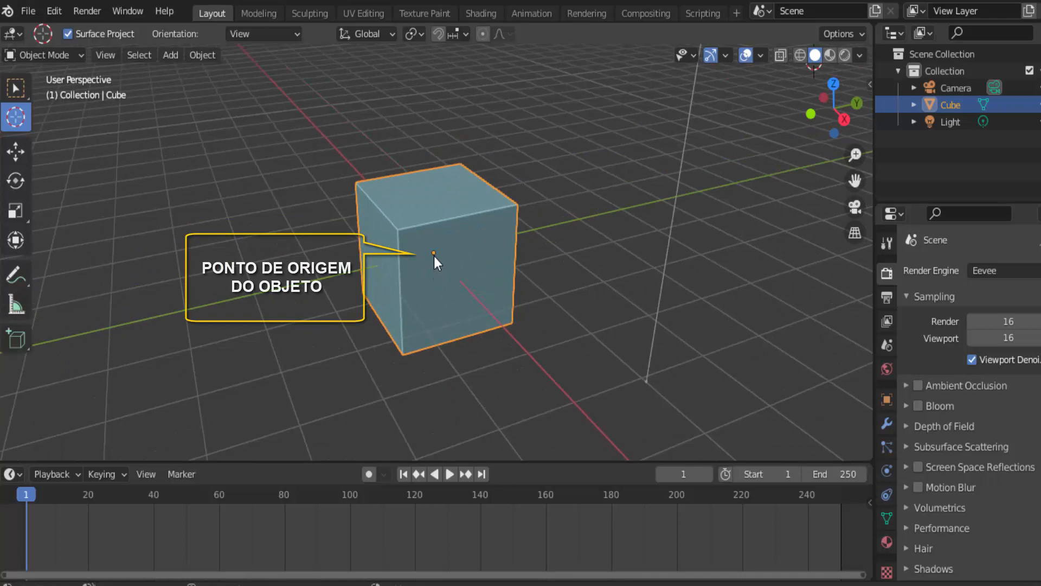
scroll(434, 256, "down", 4)
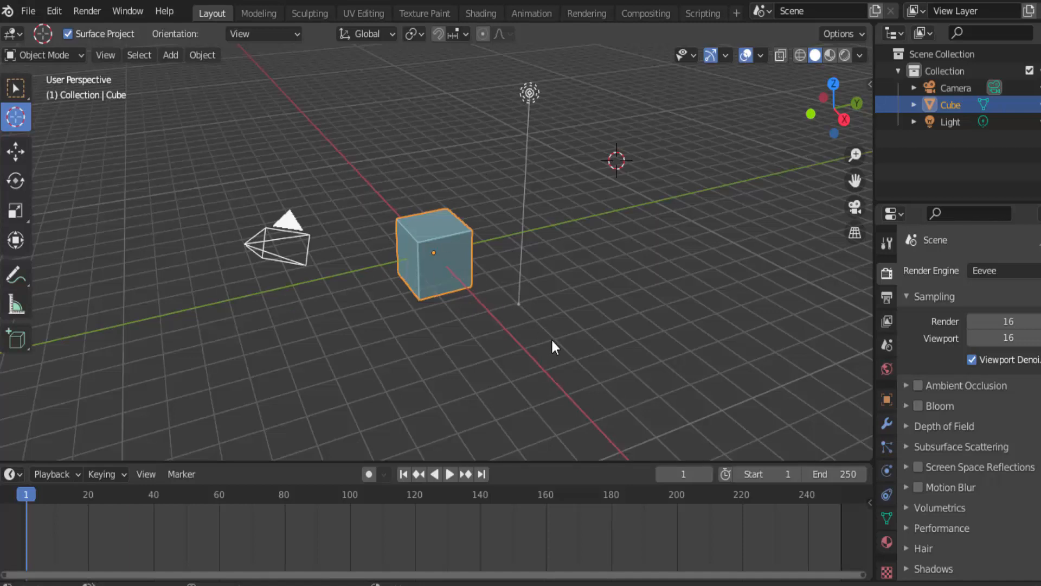
middle_click_drag(552, 341, 570, 253)
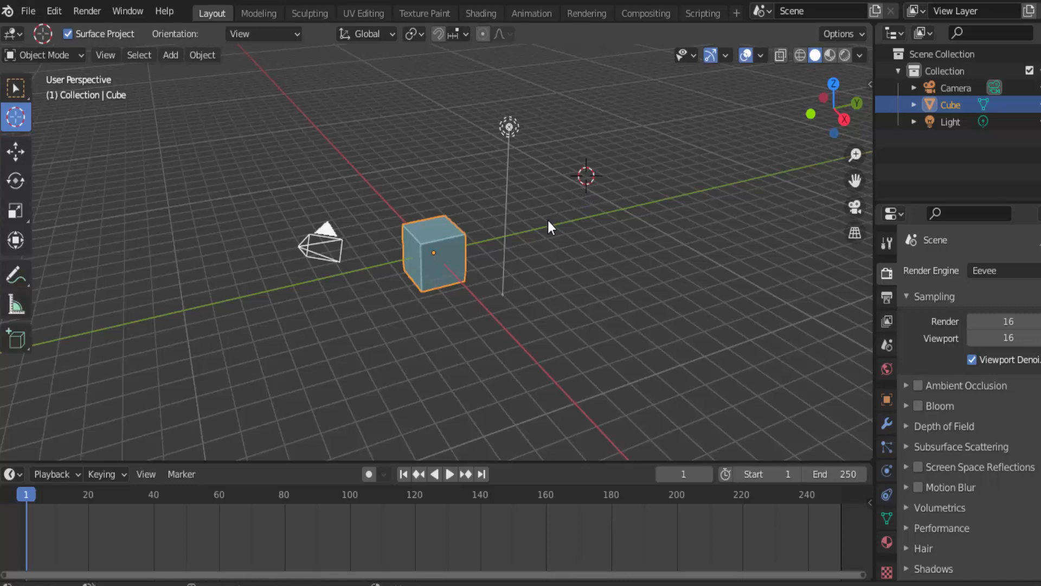
scroll(548, 221, "up", 2)
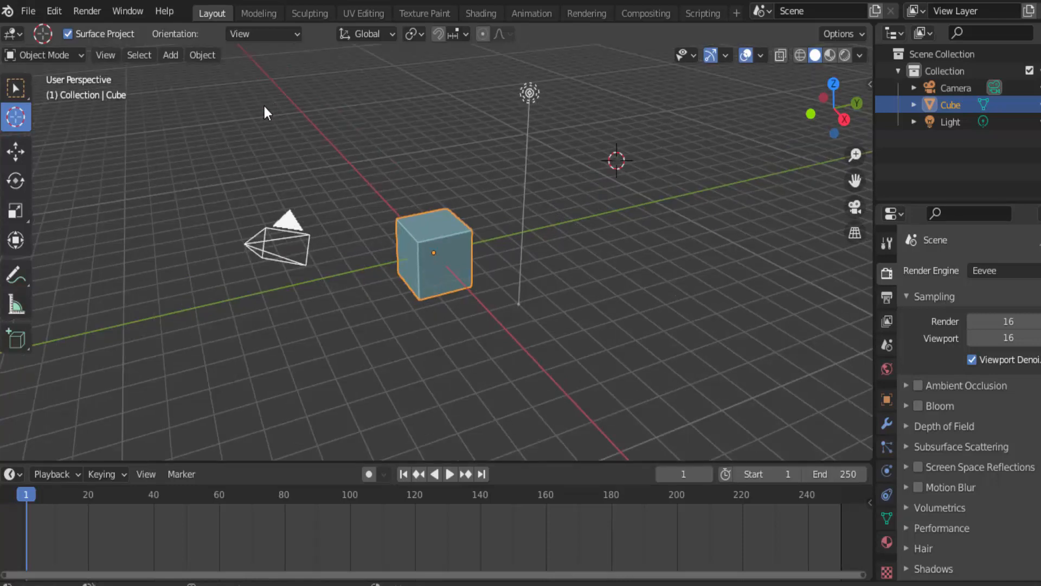
left_click(168, 58)
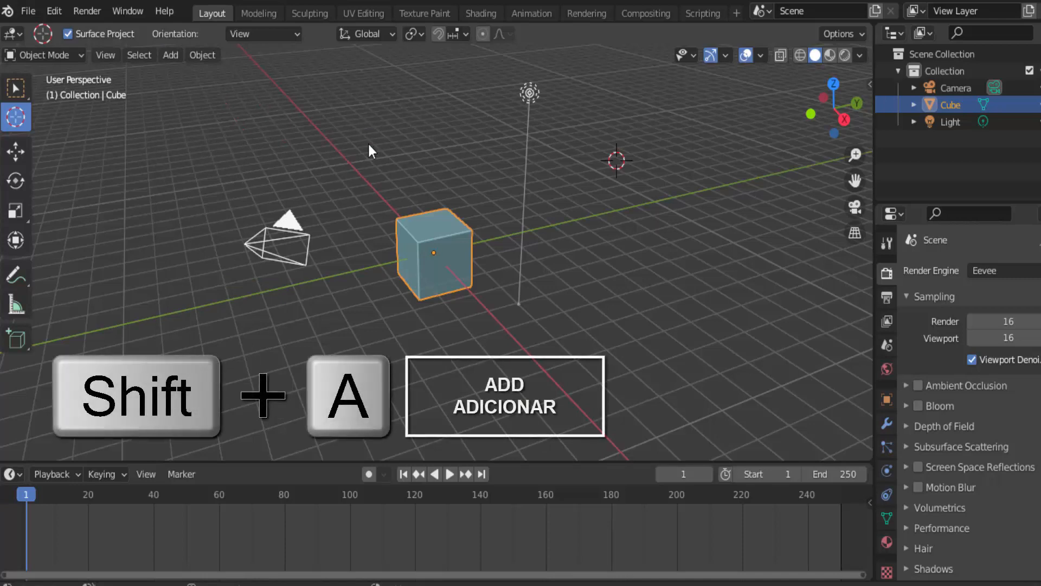
key("shift+a")
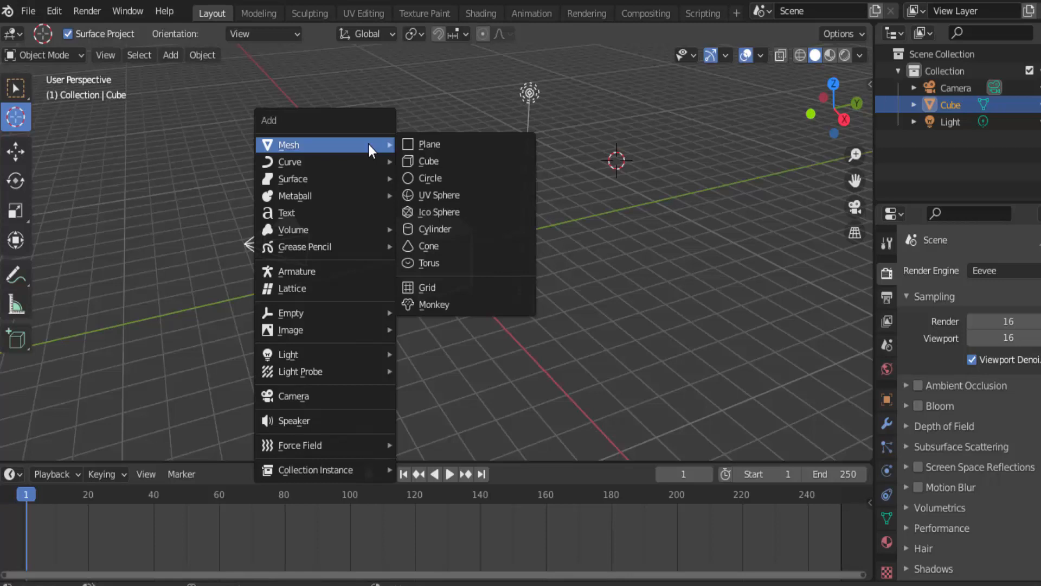
left_click(432, 198)
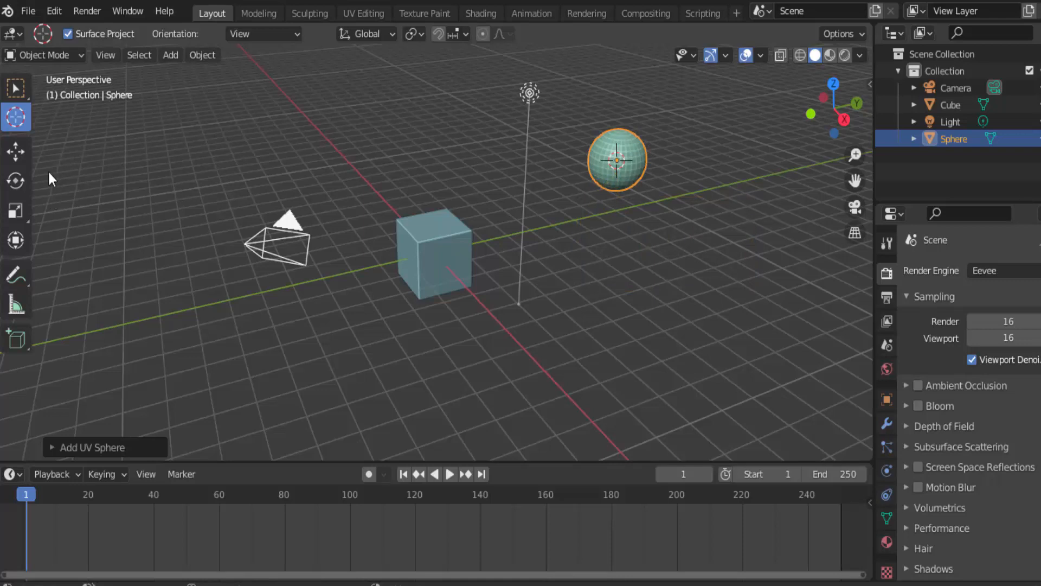
Step: Scale the UV sphere up uniformly from its origin, keeping it centred on the 3D cursor
left_click(14, 152)
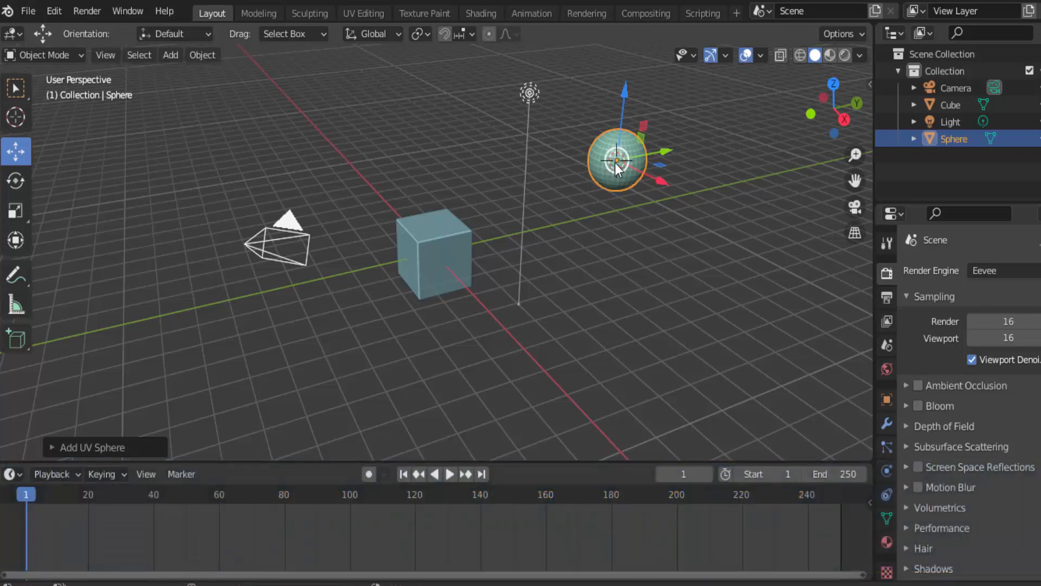
mouse_move(663, 183)
left_mouse_down()
mouse_move(691, 199)
mouse_move(666, 186)
left_mouse_up()
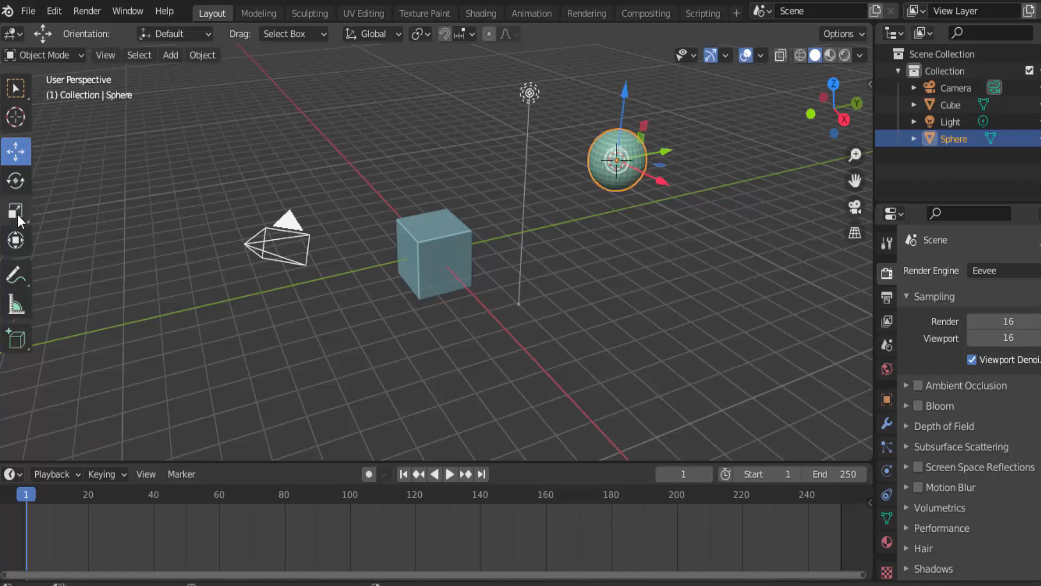
left_click(16, 214)
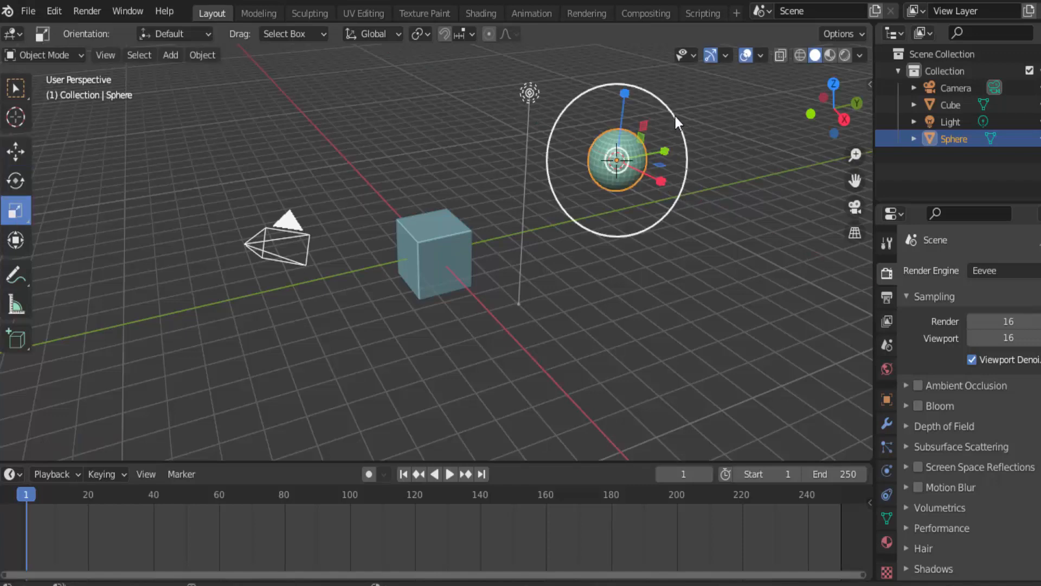
left_click_drag(676, 123, 722, 172)
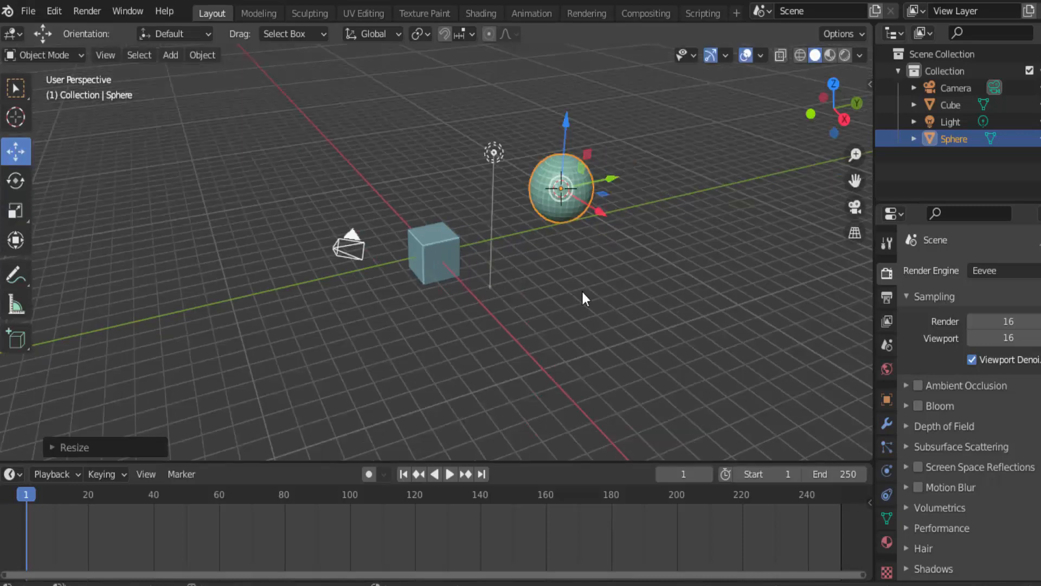
Step: Select the cube in place of the sphere, with the Move tool active
scroll(584, 291, "up", 2)
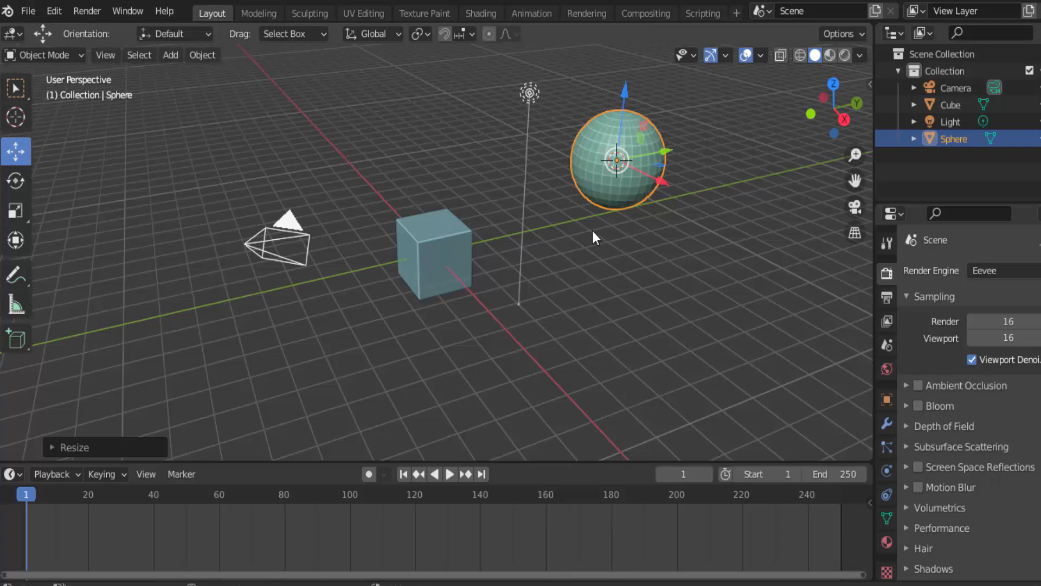
scroll(592, 232, "down", 1)
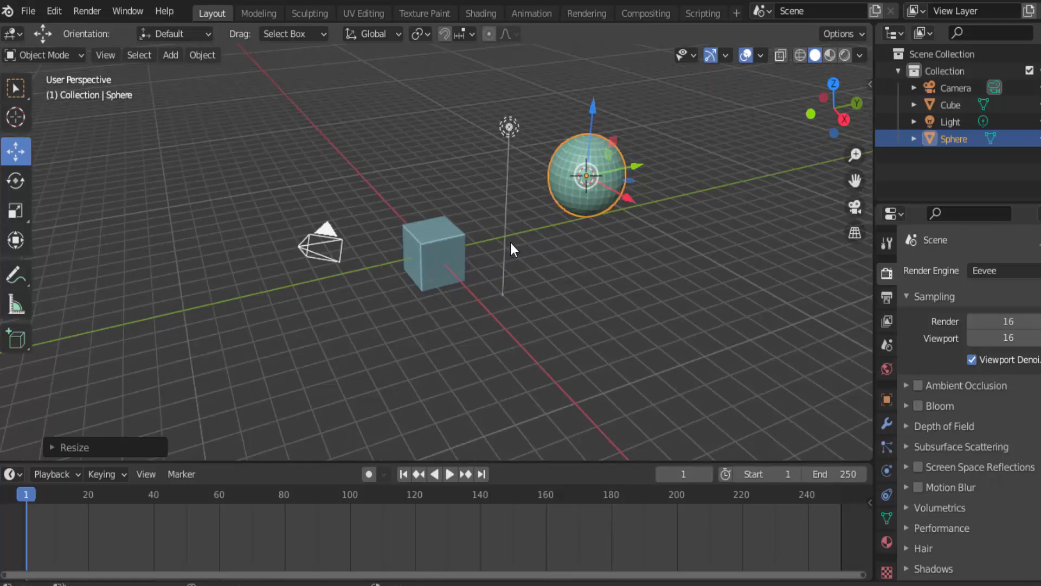
left_click(419, 234)
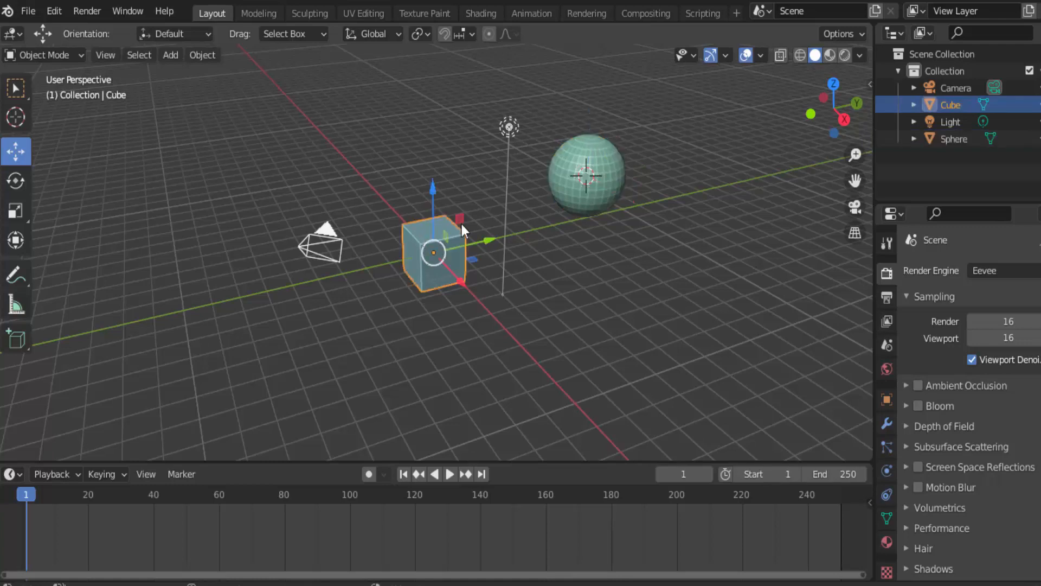
Step: Enter Edit Mode on the cube and move its whole mesh along the X axis, away from its origin
left_click(43, 54)
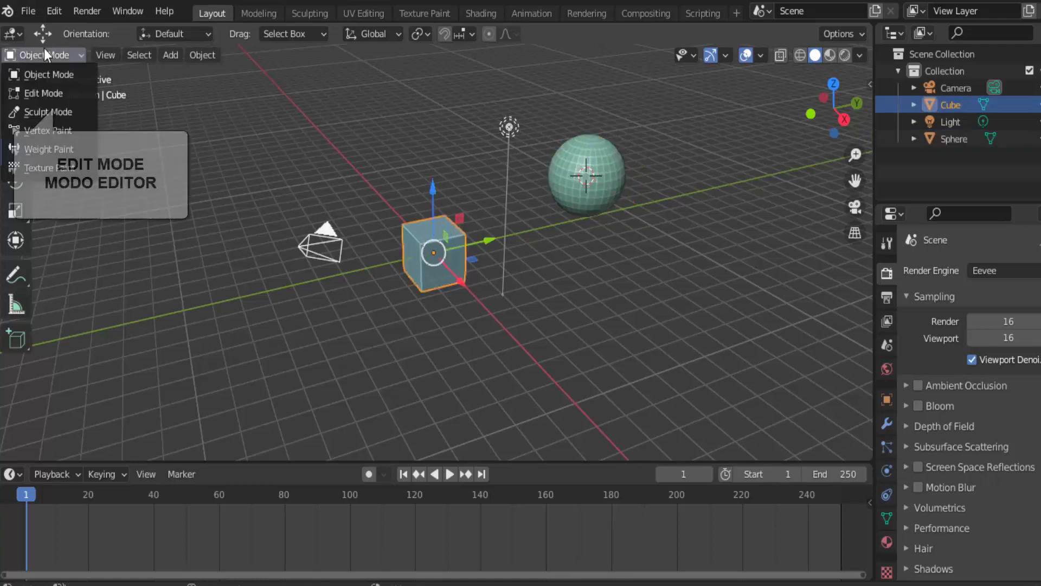
left_click(47, 94)
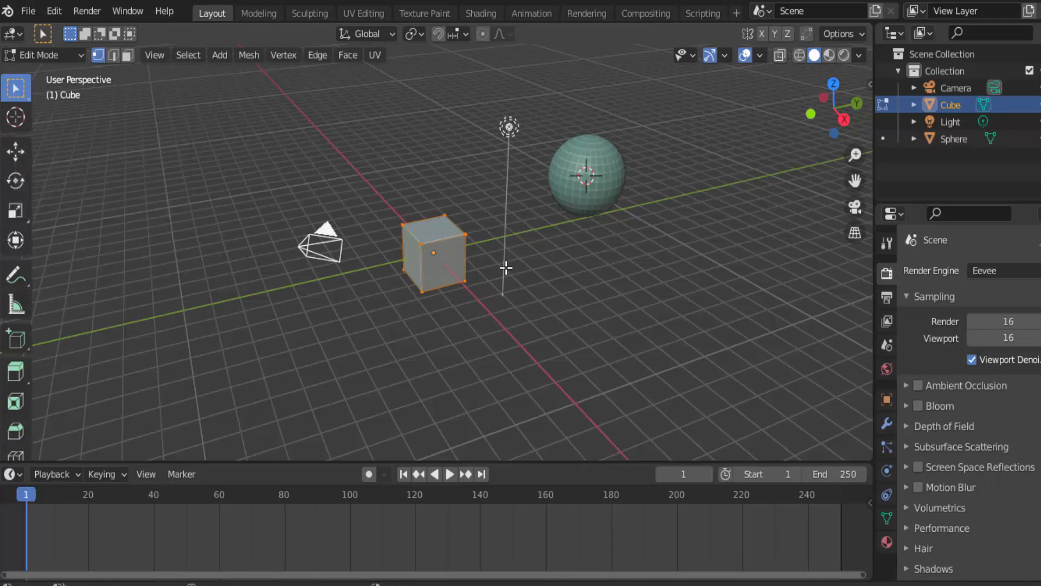
key("g")
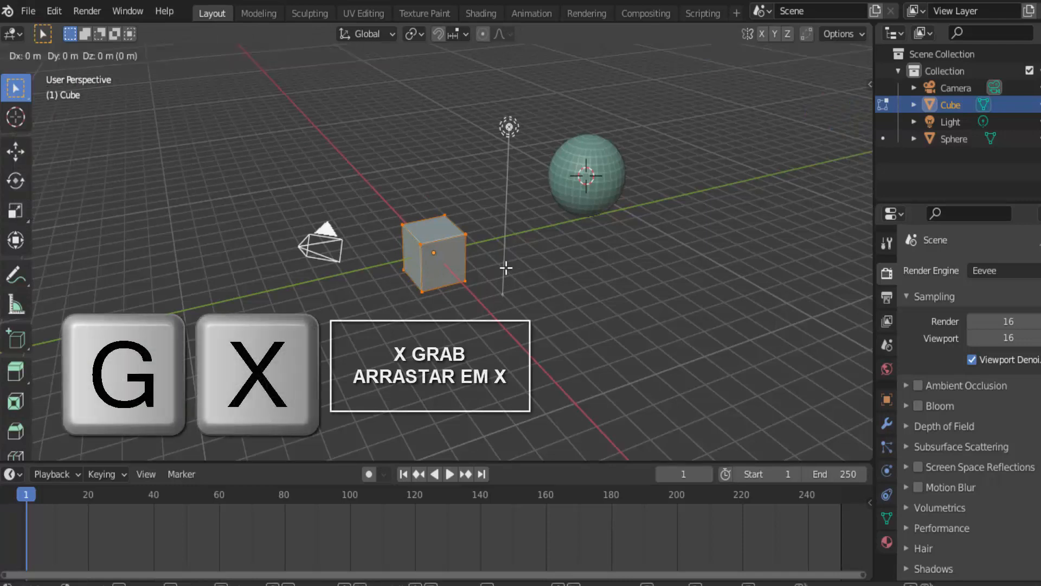
key("x")
left_click(439, 267)
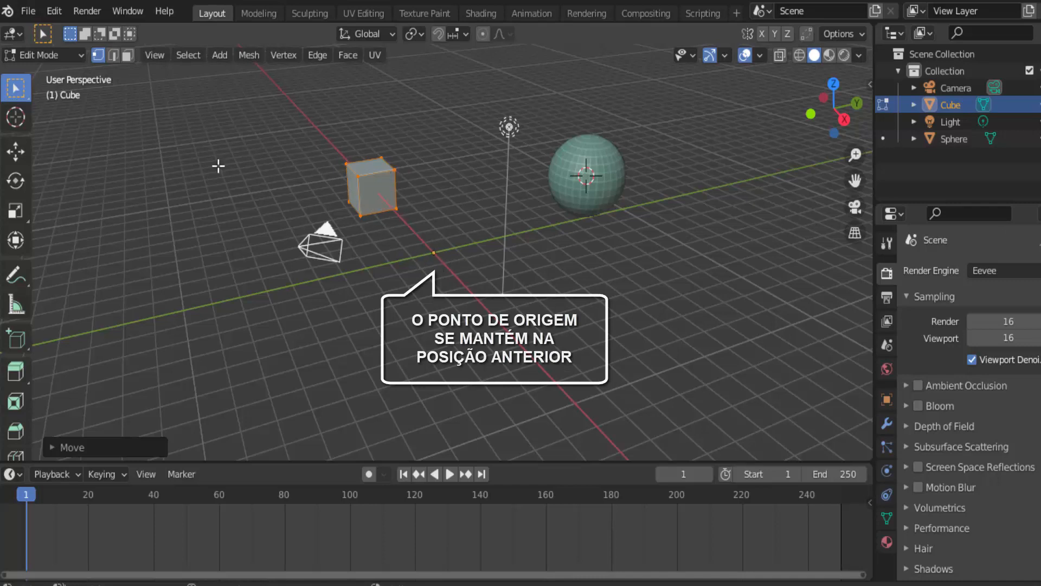
Step: Return the cube to Object Mode and rotate it about the Y axis around its displaced origin
left_click(32, 55)
left_click(39, 77)
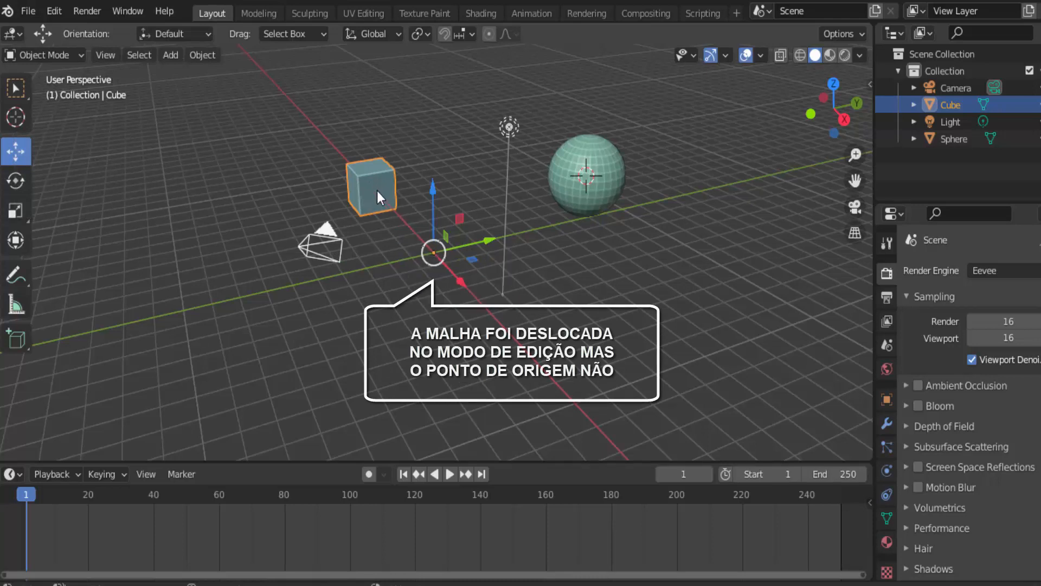
middle_click_drag(529, 345, 519, 308)
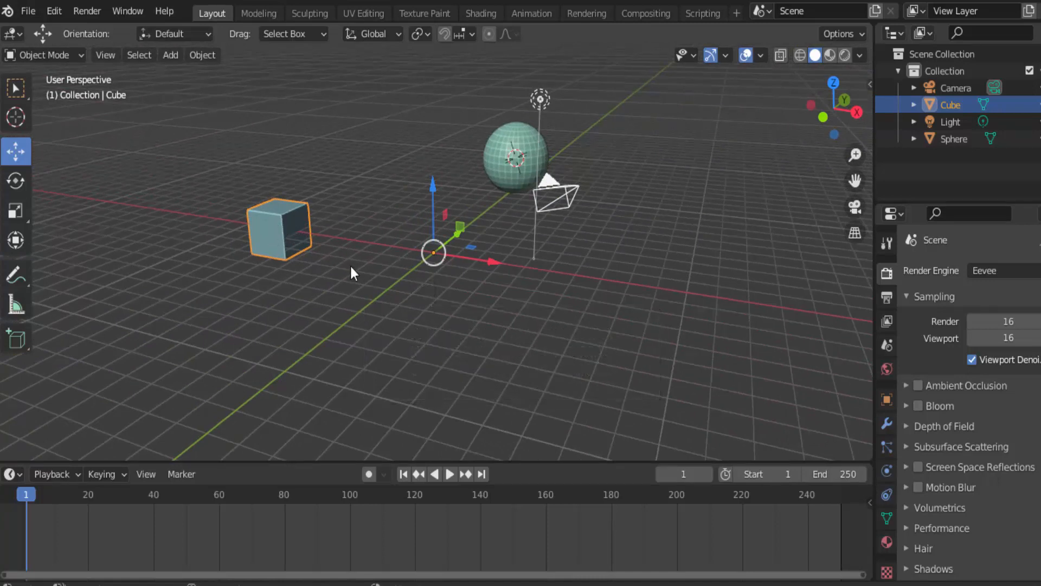
left_click(15, 182)
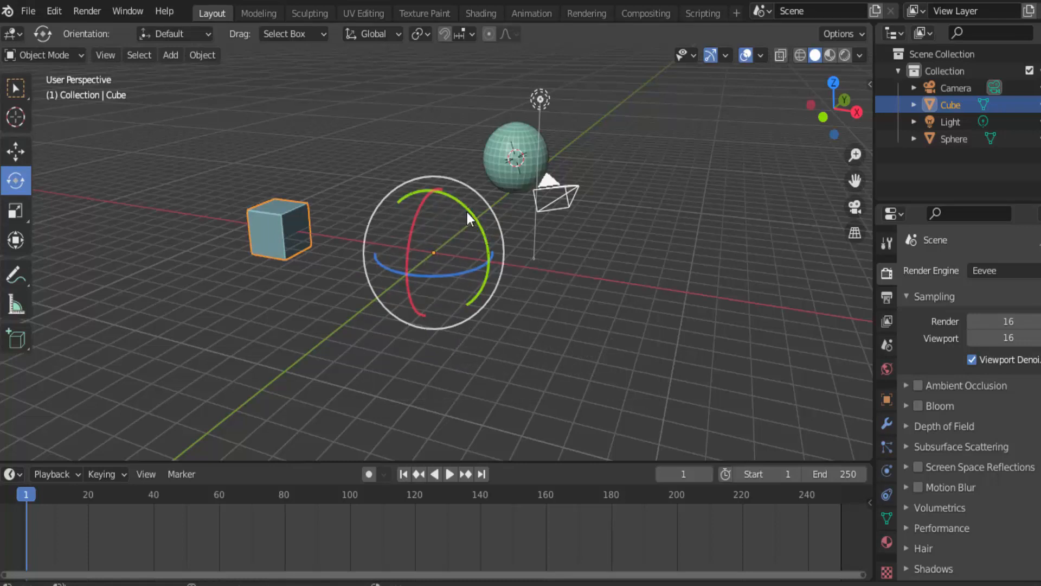
mouse_move(462, 205)
left_mouse_down()
mouse_move(478, 218)
mouse_move(489, 318)
mouse_move(412, 344)
mouse_move(353, 326)
mouse_move(326, 278)
mouse_move(375, 220)
mouse_move(427, 231)
mouse_move(457, 261)
mouse_move(450, 217)
mouse_move(379, 199)
mouse_move(361, 275)
mouse_move(421, 333)
mouse_move(482, 326)
mouse_move(496, 254)
mouse_move(473, 193)
left_mouse_up()
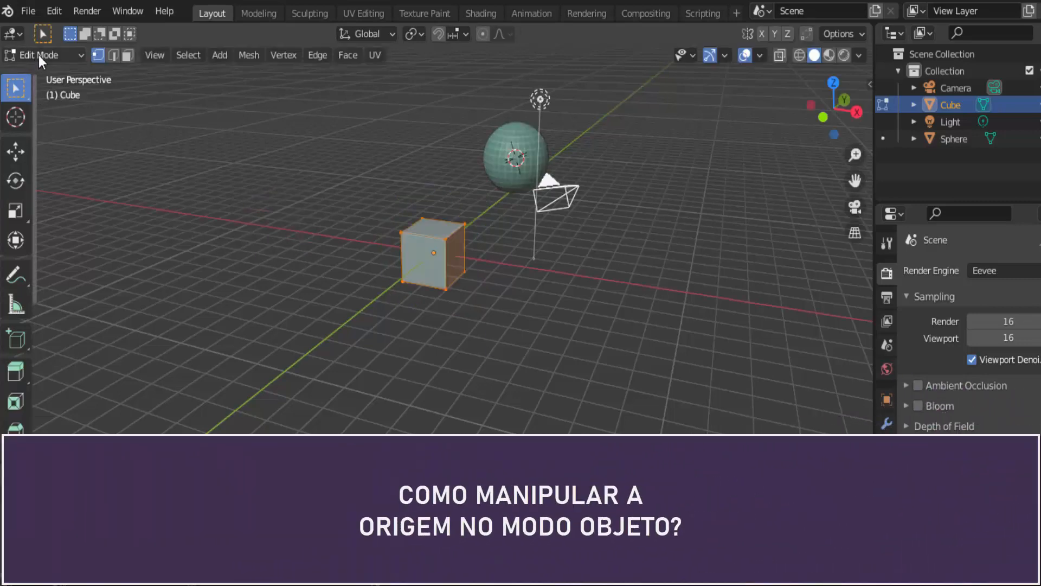
Step: Return the cube from Edit Mode to Object Mode and activate the Select Box tool
left_click(39, 55)
left_click(42, 73)
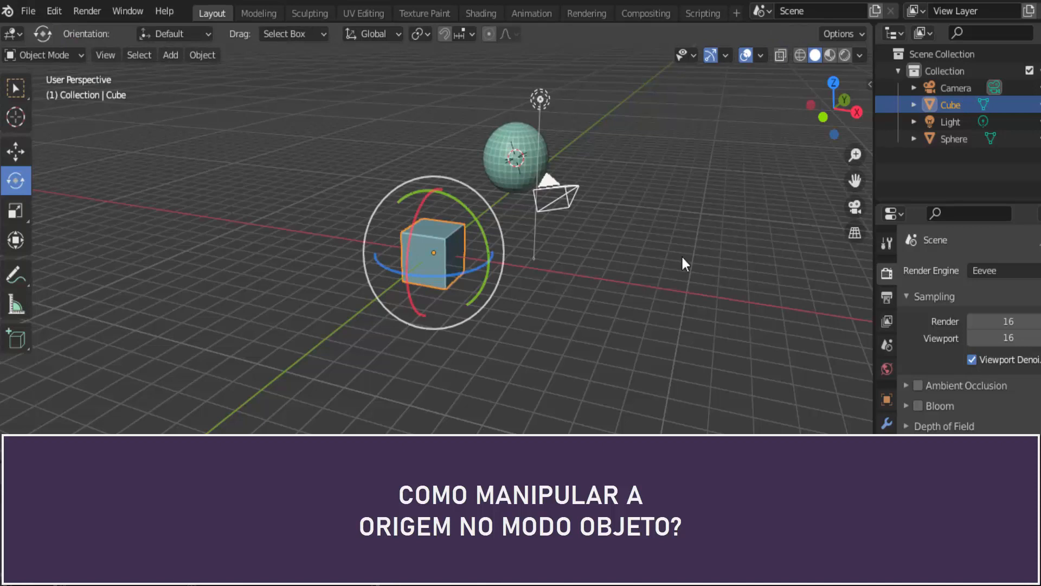
middle_click_drag(681, 255, 286, 146)
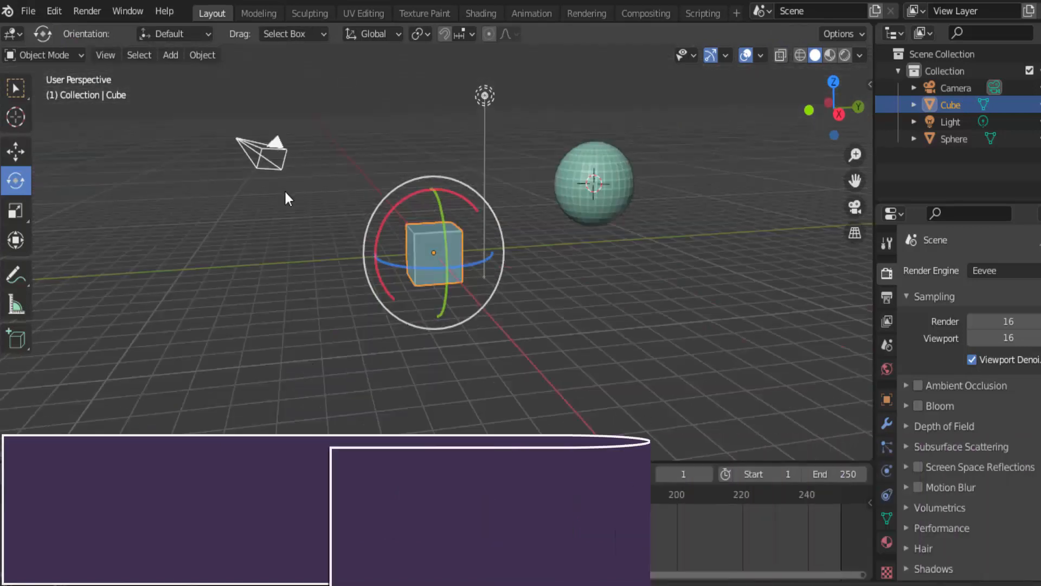
key("w")
middle_click_drag(380, 304, 437, 235)
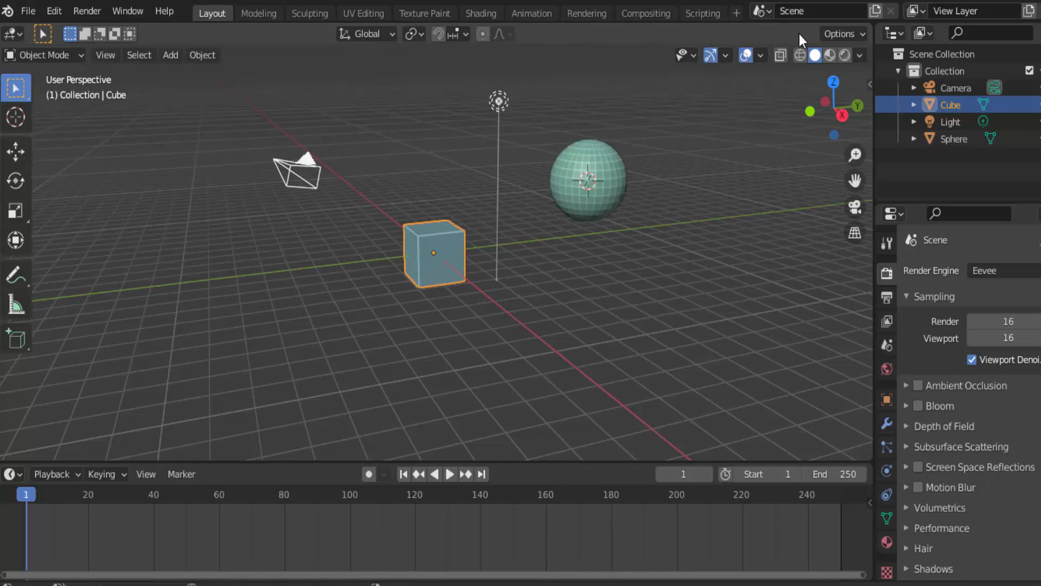
Step: Make transforms affect only Origins and inspect the origin axes of the cube up close
left_click(862, 34)
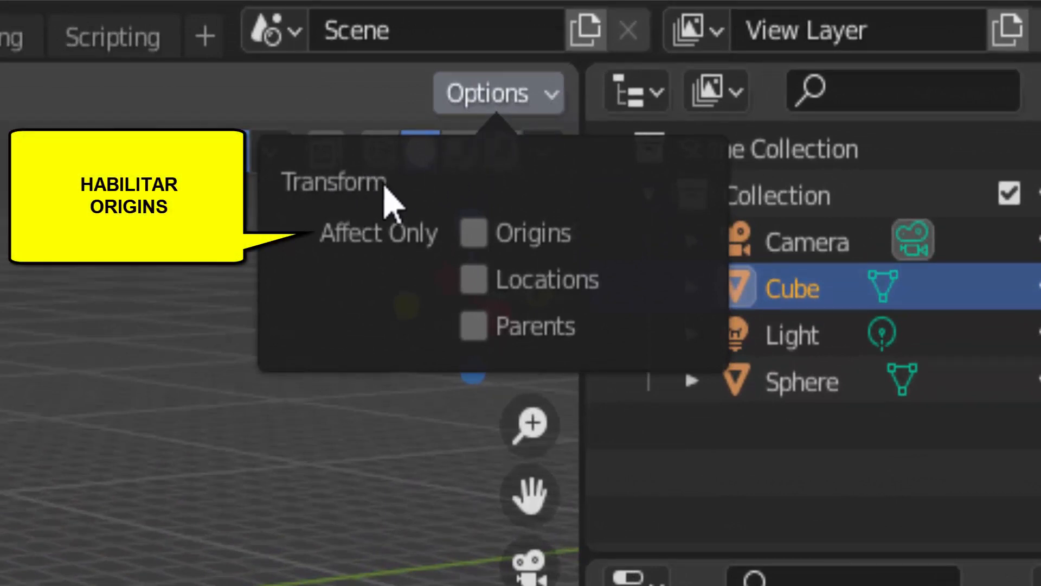
left_click(472, 239)
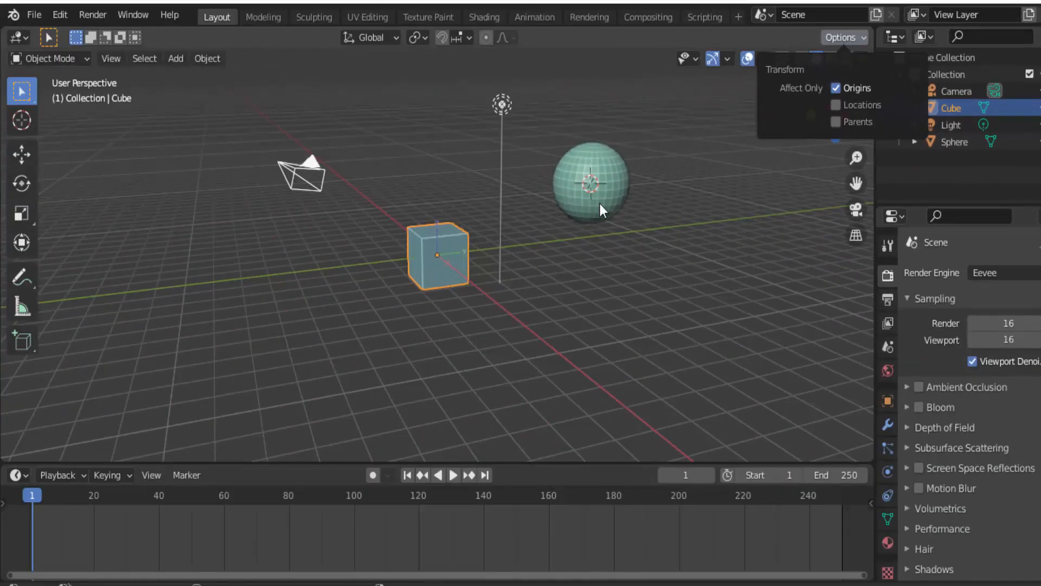
scroll(403, 287, "up", 5)
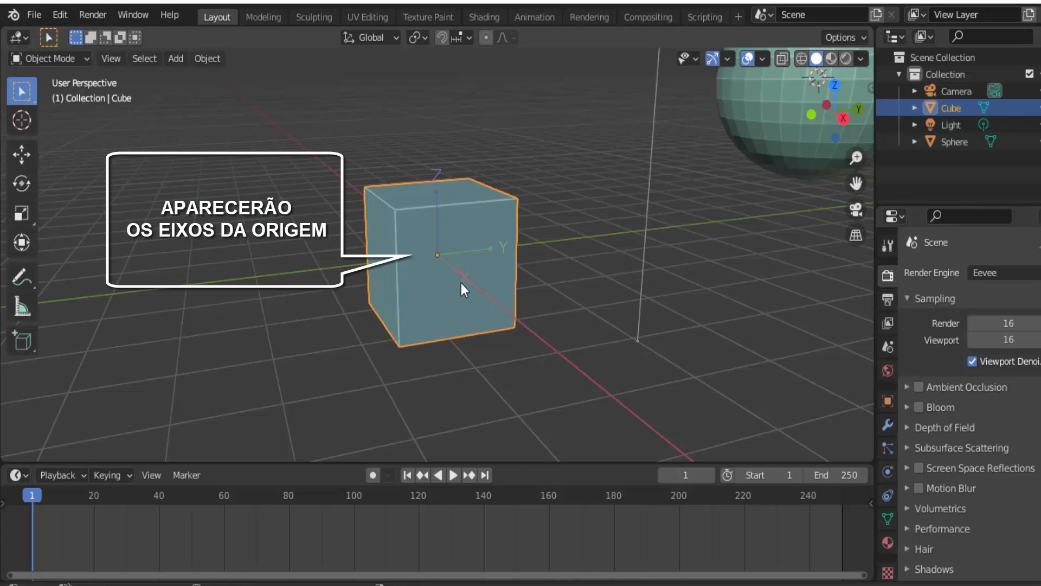
scroll(462, 283, "down", 3)
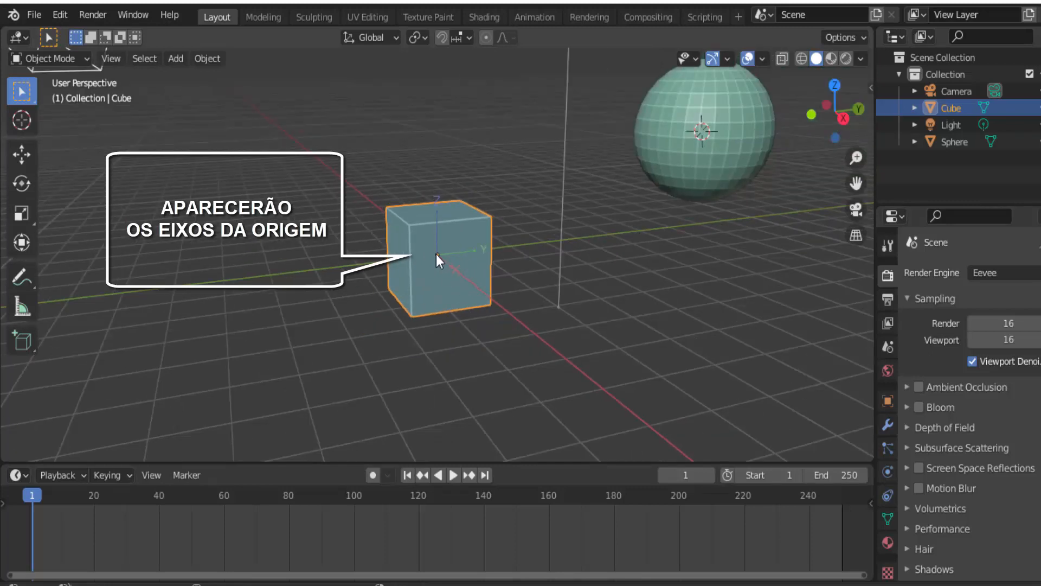
scroll(434, 254, "down", 2)
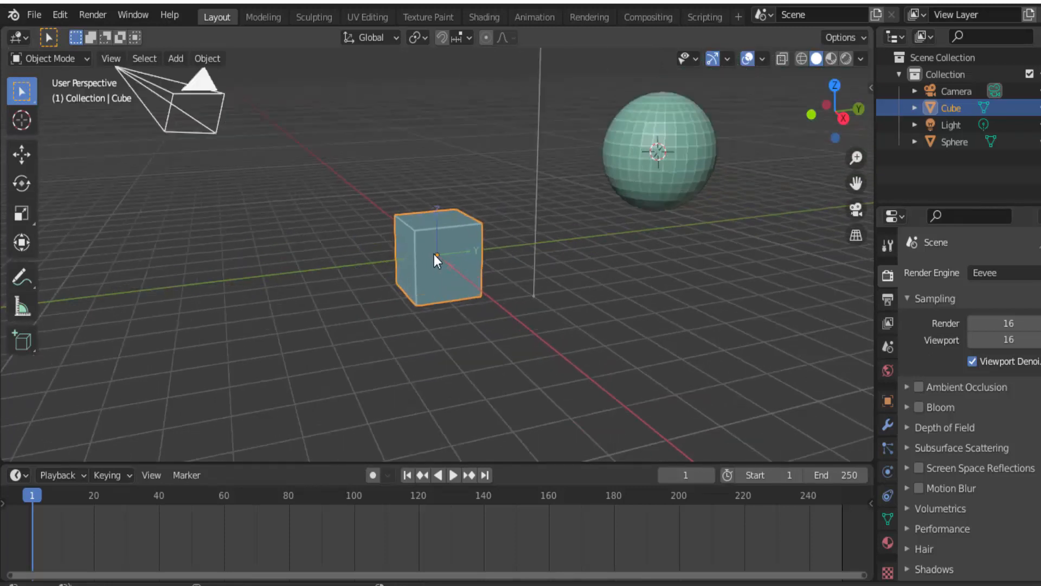
scroll(433, 255, "up", 1)
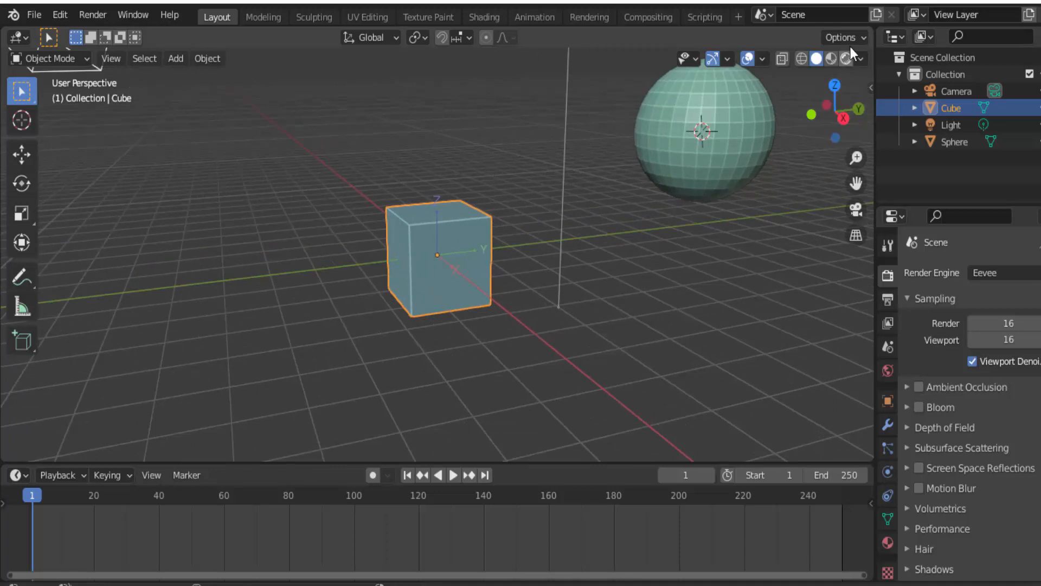
Step: Move only the cube's origin in the negative Y direction with the Move tool until it lies outside the mesh
left_click(861, 36)
left_click(862, 35)
left_click(23, 156)
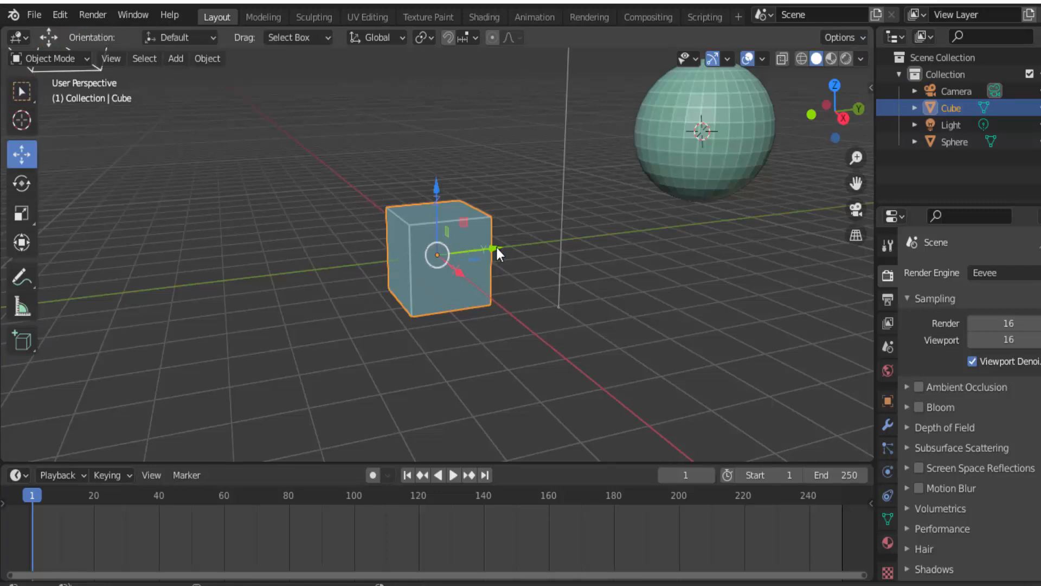
left_click_drag(495, 250, 325, 273)
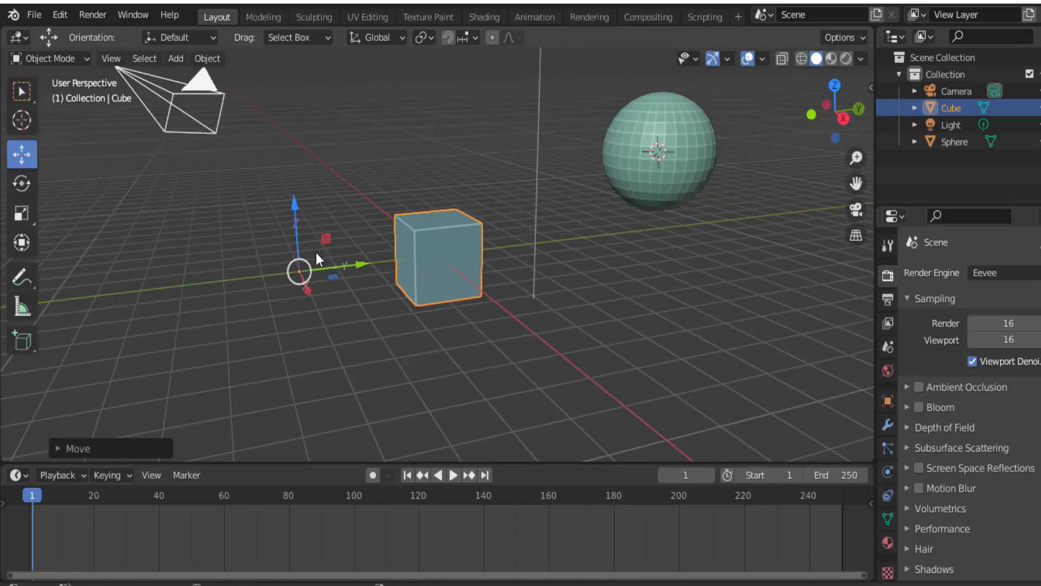
Step: Turn off Affect Only Origins and try rotating the cube about the X axis around its displaced origin
left_click(861, 40)
left_click(21, 184)
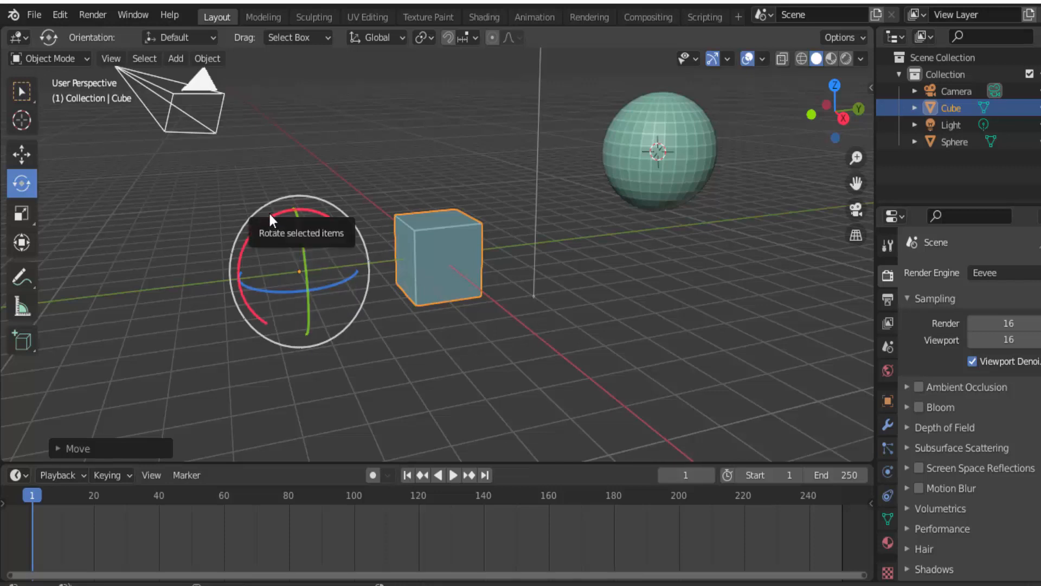
left_click_drag(271, 212, 244, 260)
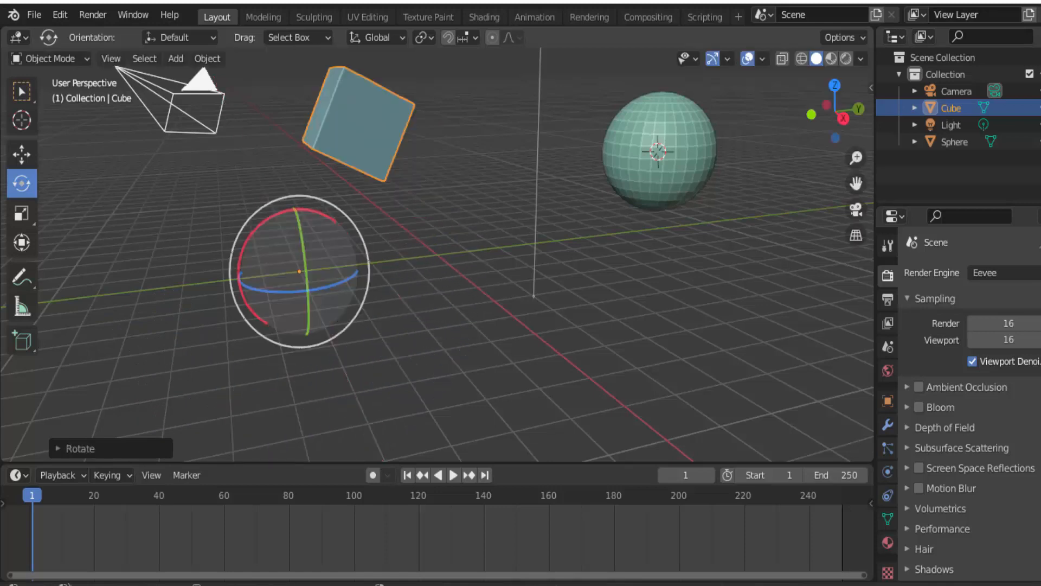
key("ctrl+z")
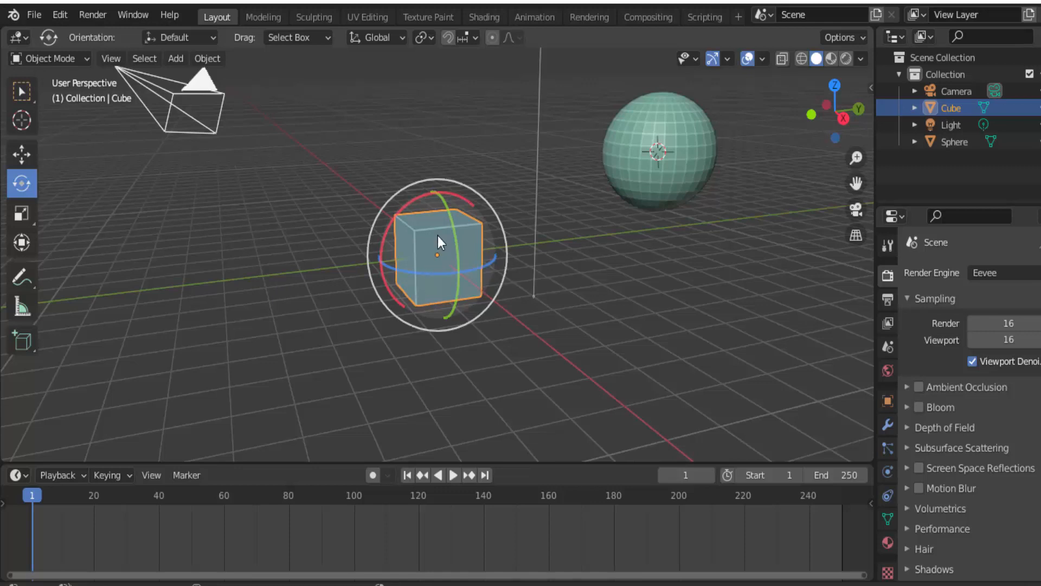
Step: Try rotating the cube about the X axis around its centred origin, and undo the rotation
left_click_drag(422, 198, 362, 275)
key("ctrl+z")
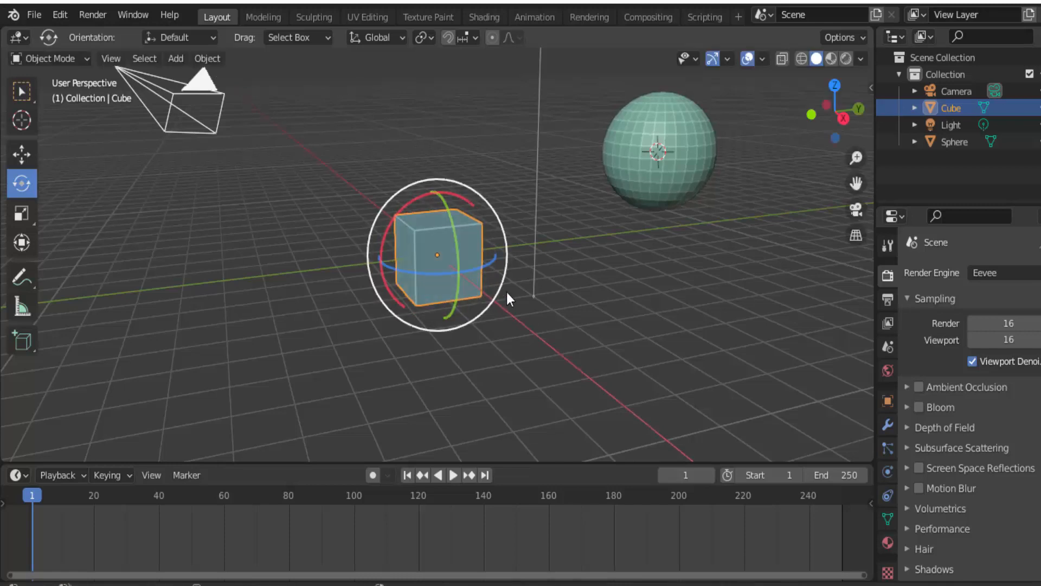
scroll(506, 292, "down", 3)
scroll(506, 294, "up", 1)
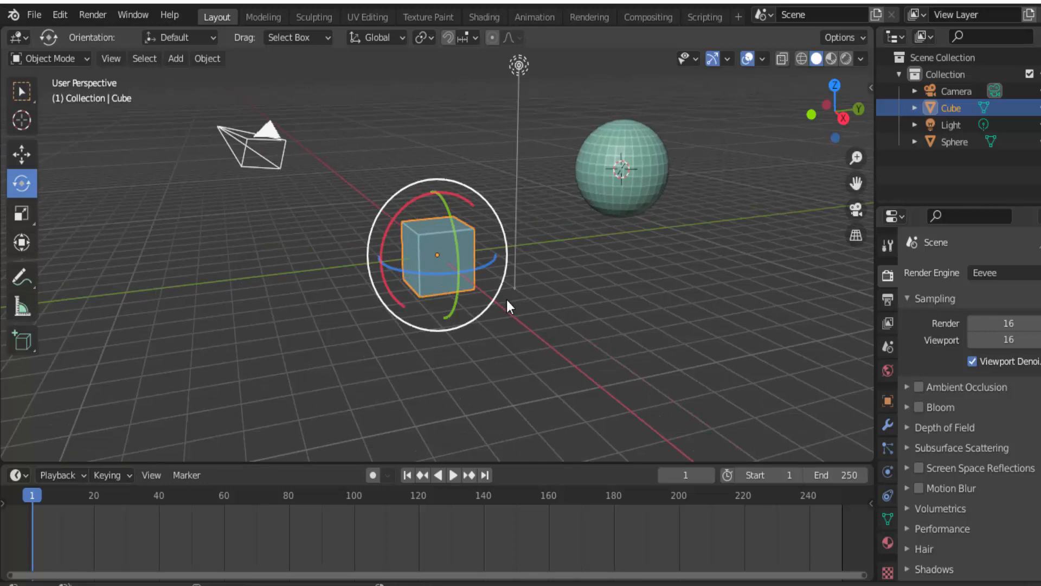
Step: Select the camera and the light in turn to examine their origins, and check the Affect Only transform options
left_click(263, 160)
left_click(518, 65)
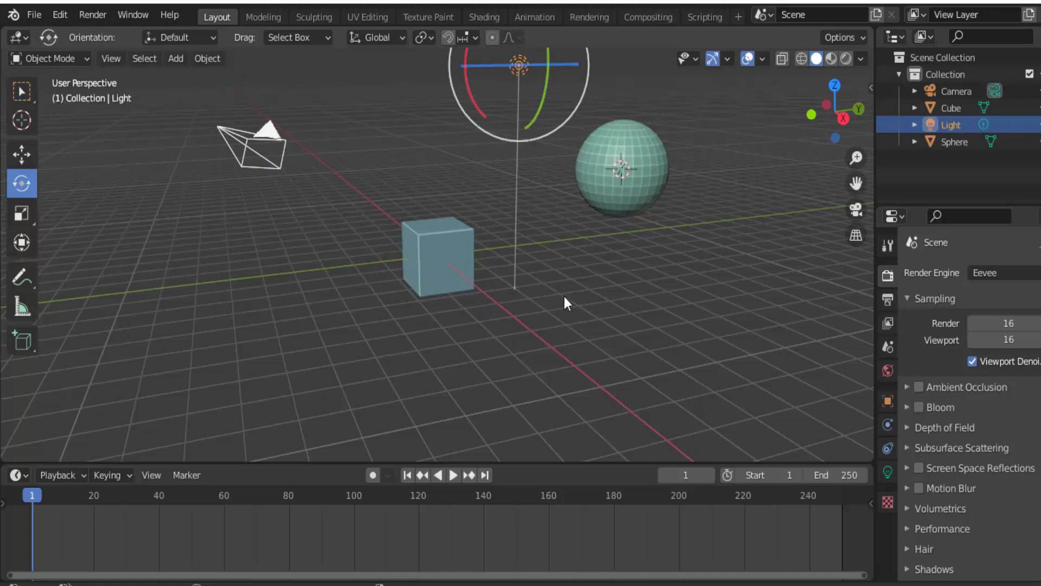
scroll(564, 299, "down", 2)
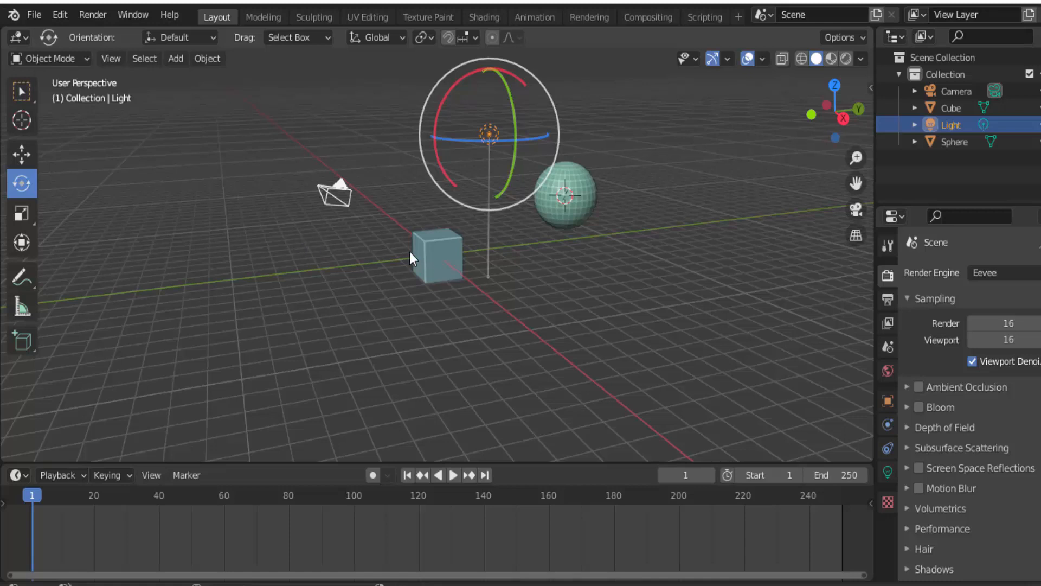
scroll(380, 245, "up", 2)
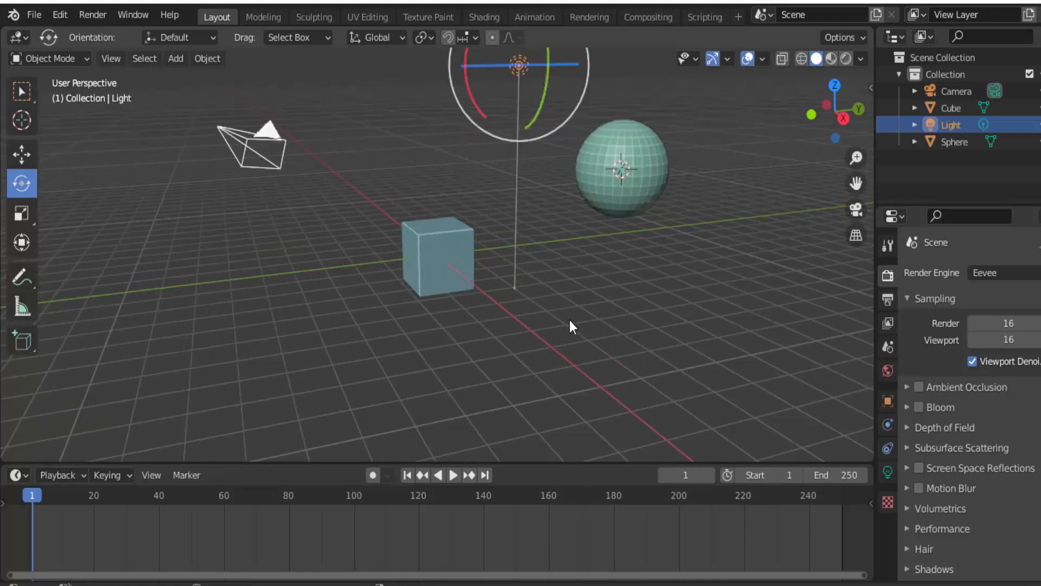
scroll(570, 322, "down", 1)
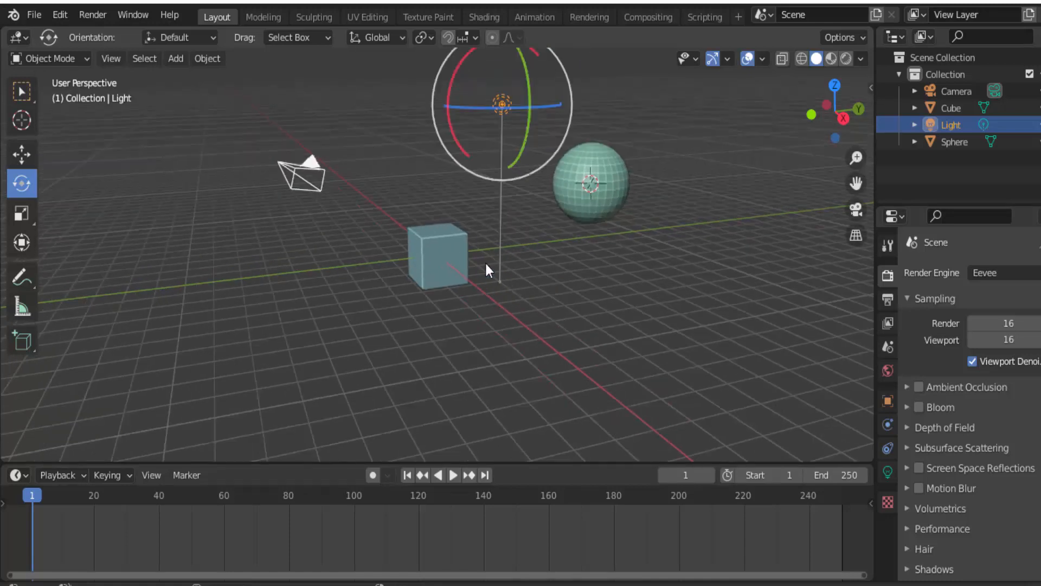
scroll(484, 263, "down", 1)
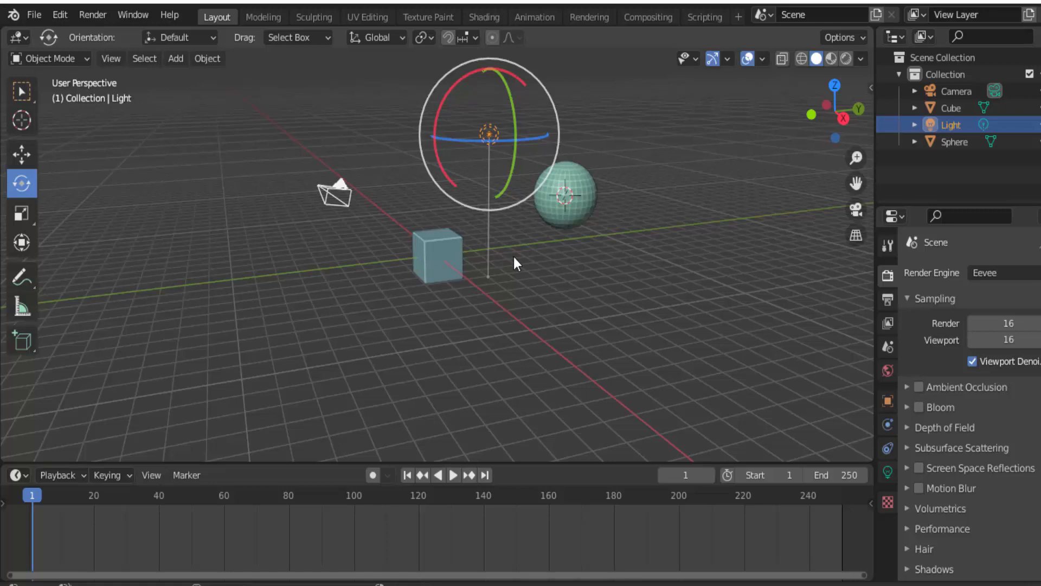
left_click(861, 38)
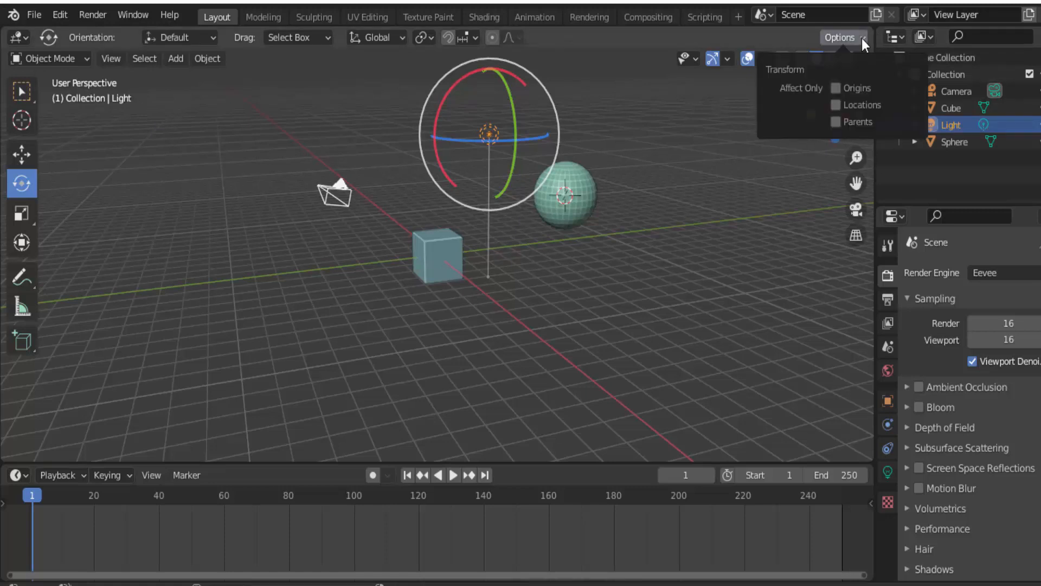
left_click(861, 37)
Step: Select the cube and the sphere together and move both slightly along the X axis with the Move tool
scroll(553, 259, "up", 3)
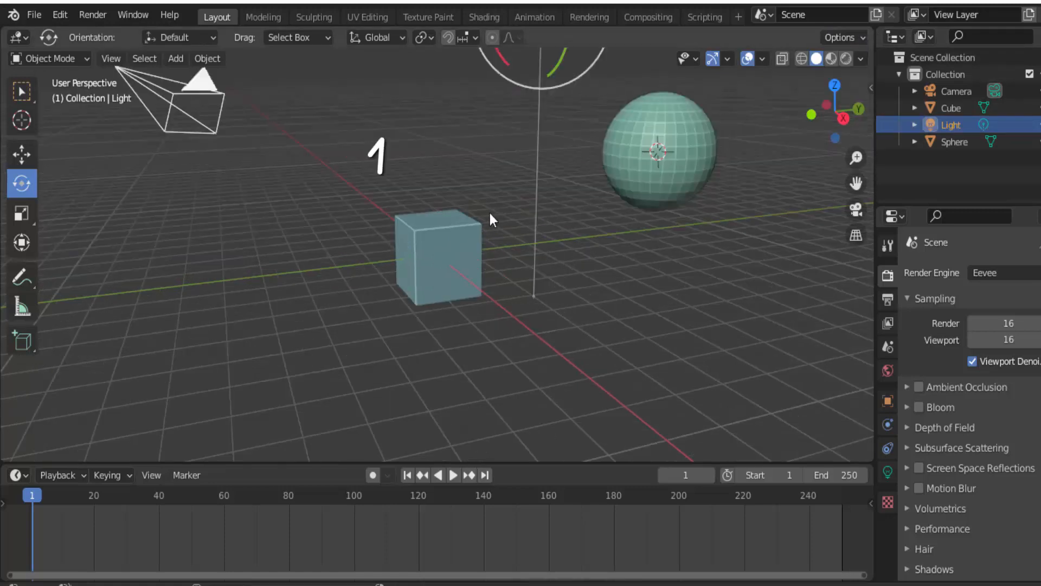
left_click(441, 226)
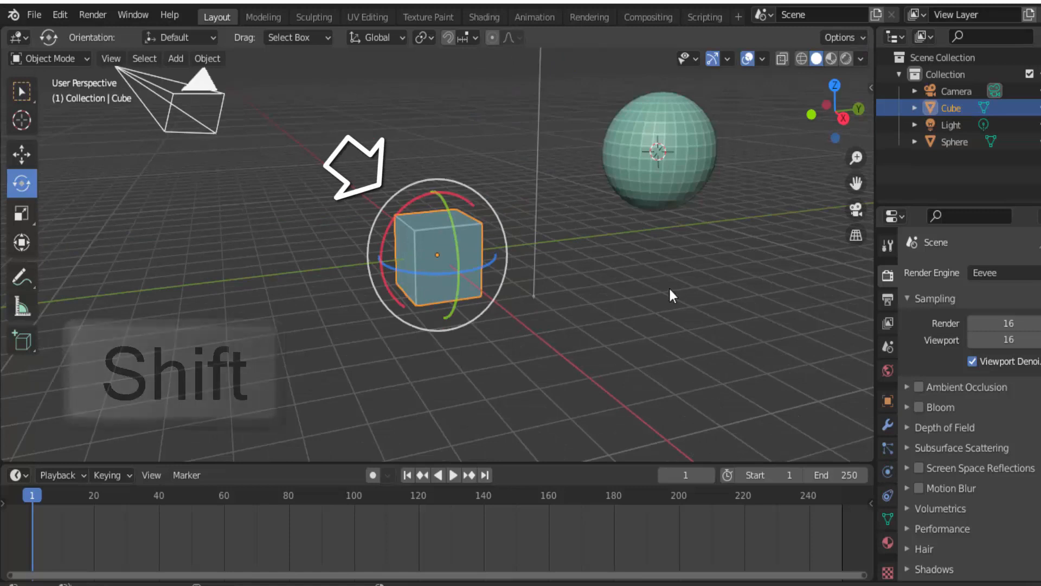
left_click(699, 154, "shift")
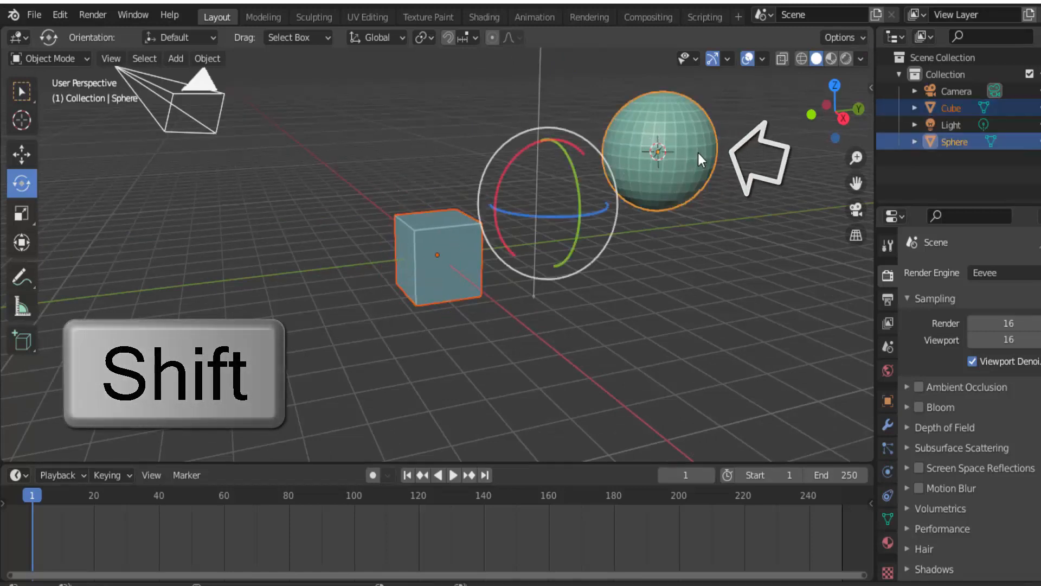
left_click(23, 155)
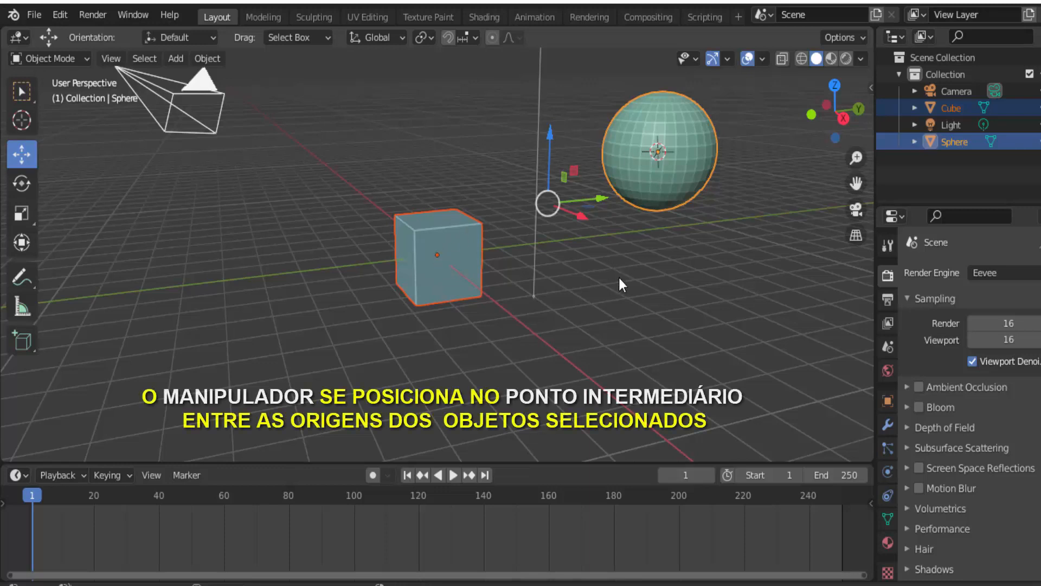
mouse_move(581, 212)
left_mouse_down()
mouse_move(644, 251)
mouse_move(667, 250)
mouse_move(585, 202)
left_mouse_up()
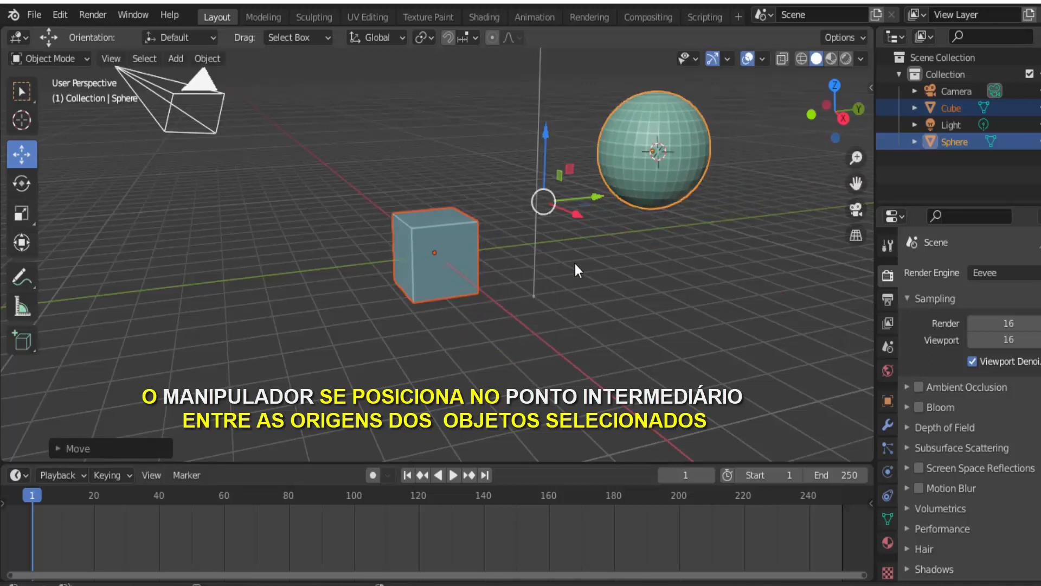
Step: Switch to the Rotate tool and try rotating the selected cube and sphere together about the Y axis
left_click(22, 183)
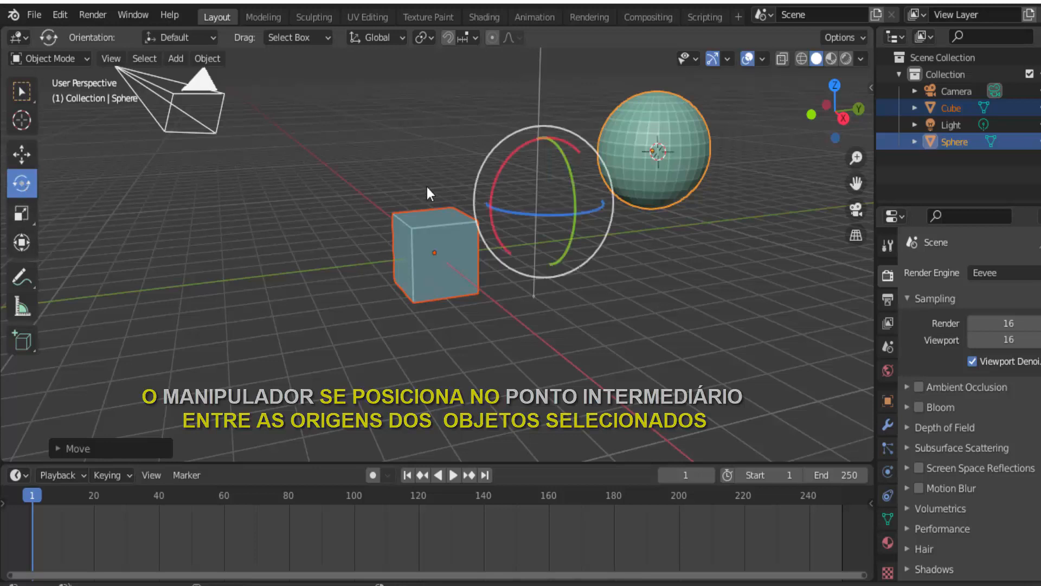
left_click_drag(564, 160, 554, 195)
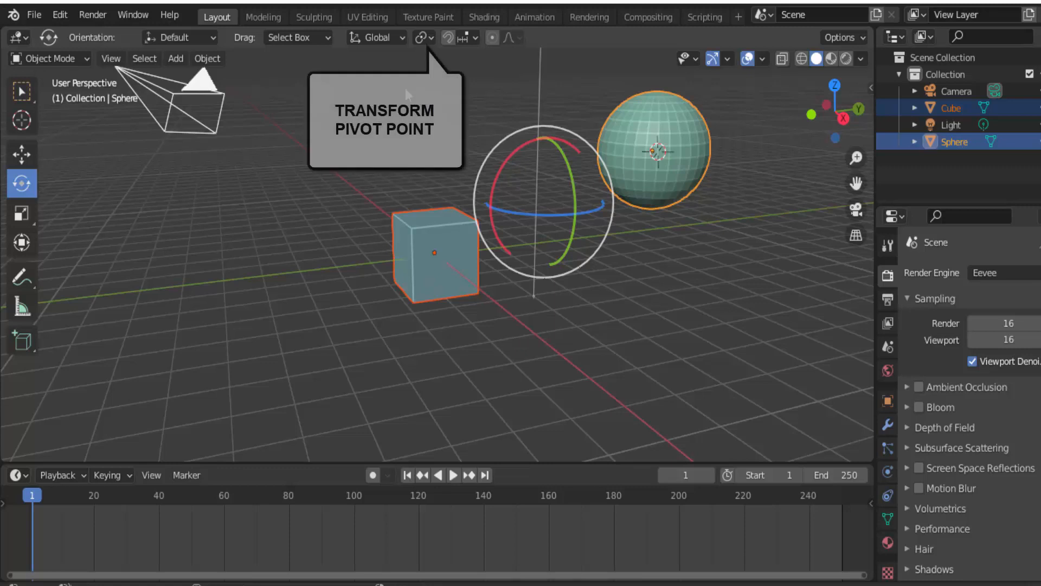
Step: Set the transform pivot point to Active Element and try rotating the cube and sphere about the Y axis around the sphere's origin
left_click(431, 39)
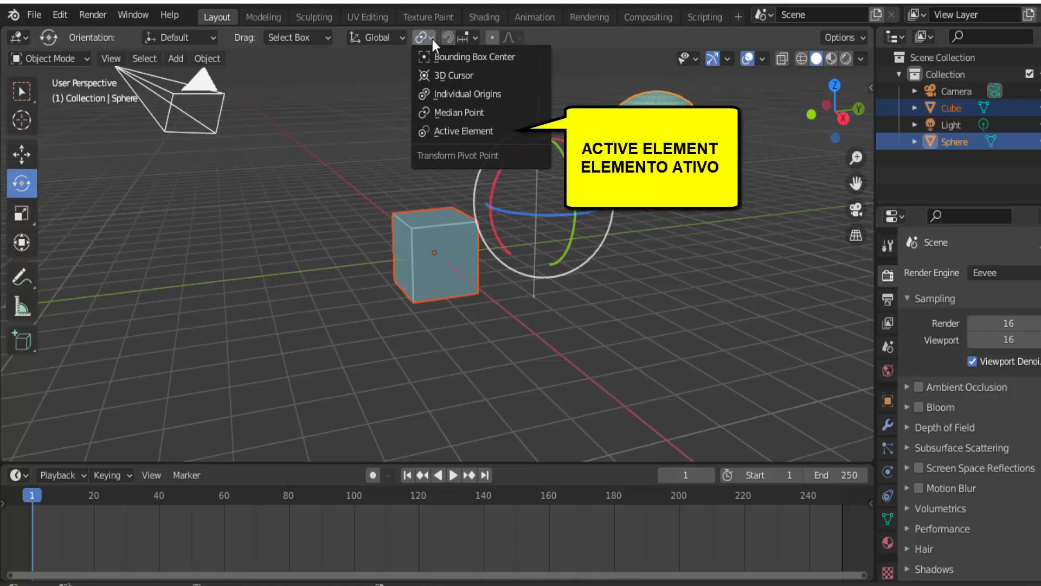
left_click(457, 131)
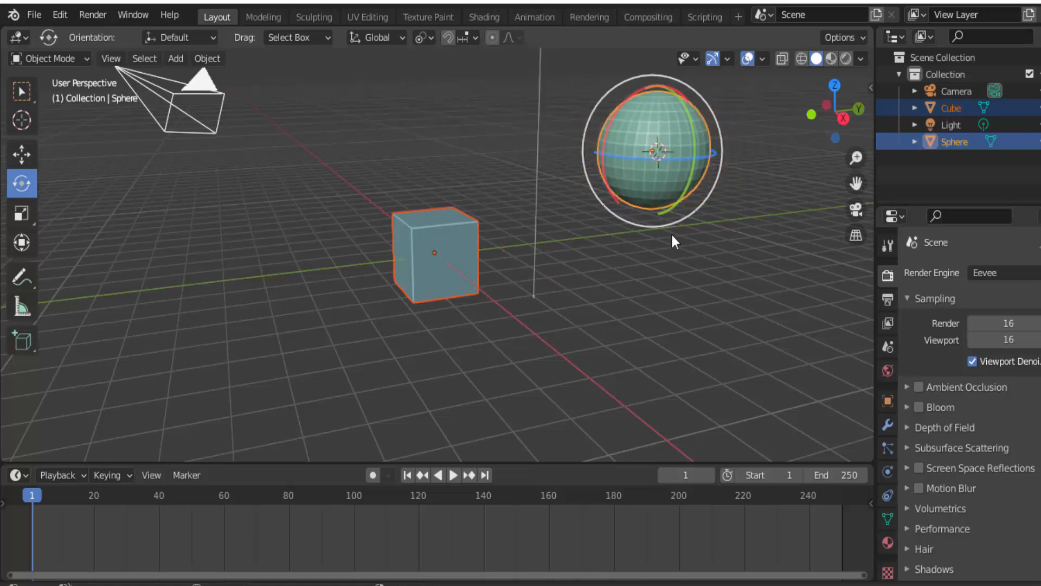
left_click(427, 38)
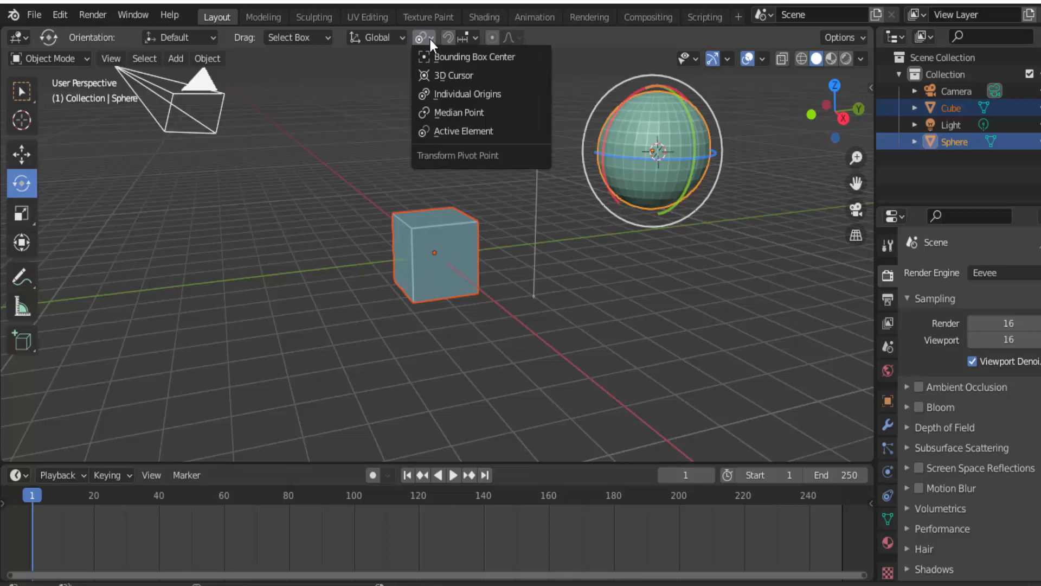
left_click(476, 135)
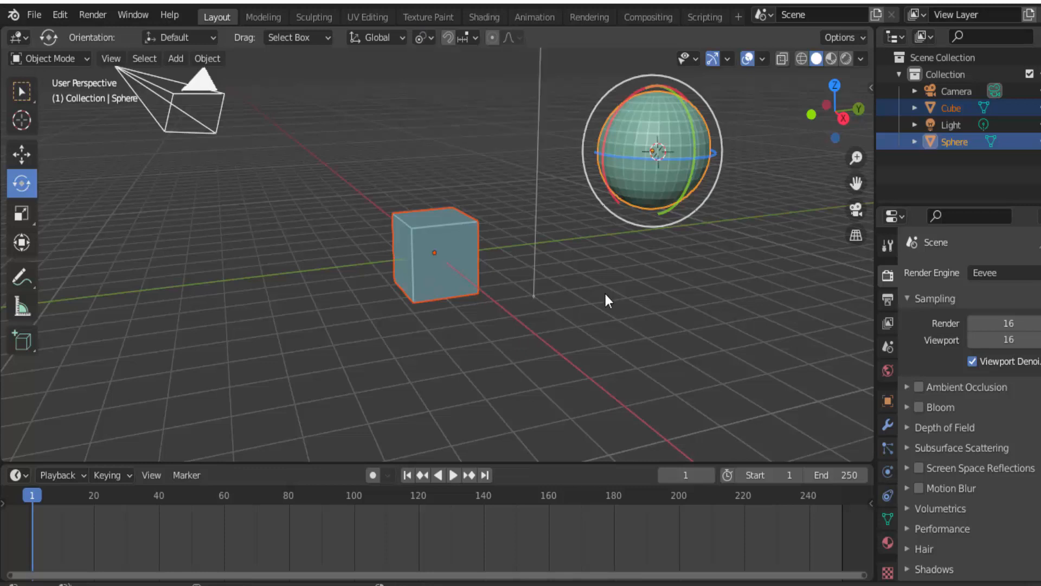
key("r")
key("y")
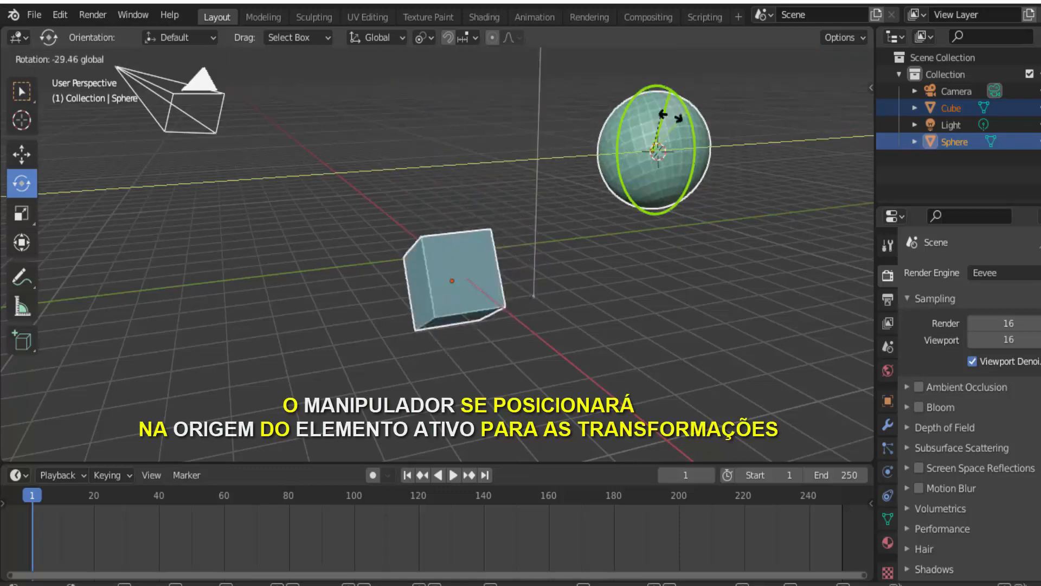
key("Escape")
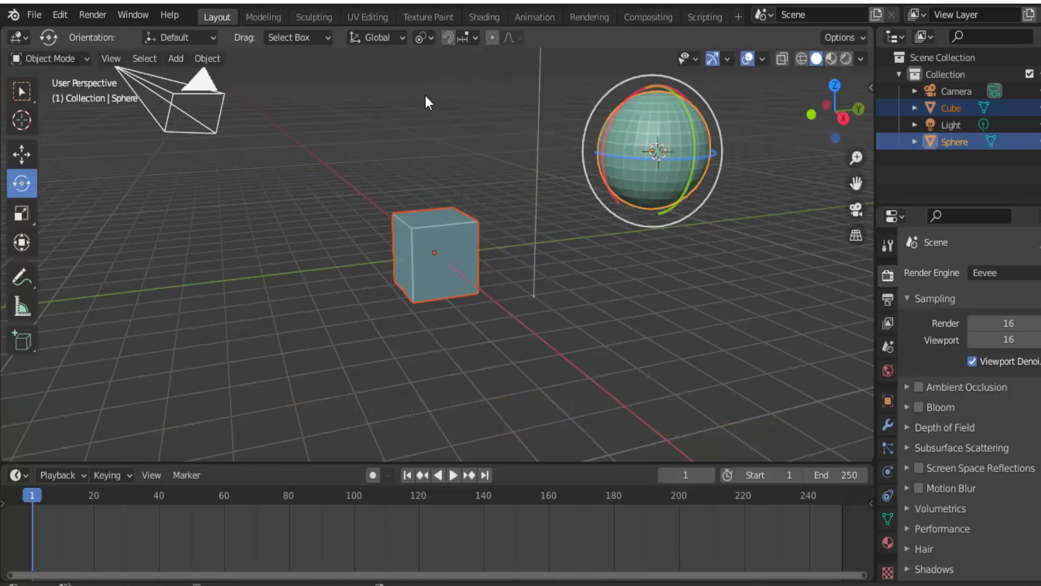
Step: Set the transform pivot point to Median Point and try rotating both objects about the Y axis, undoing the rotation
left_click(429, 38)
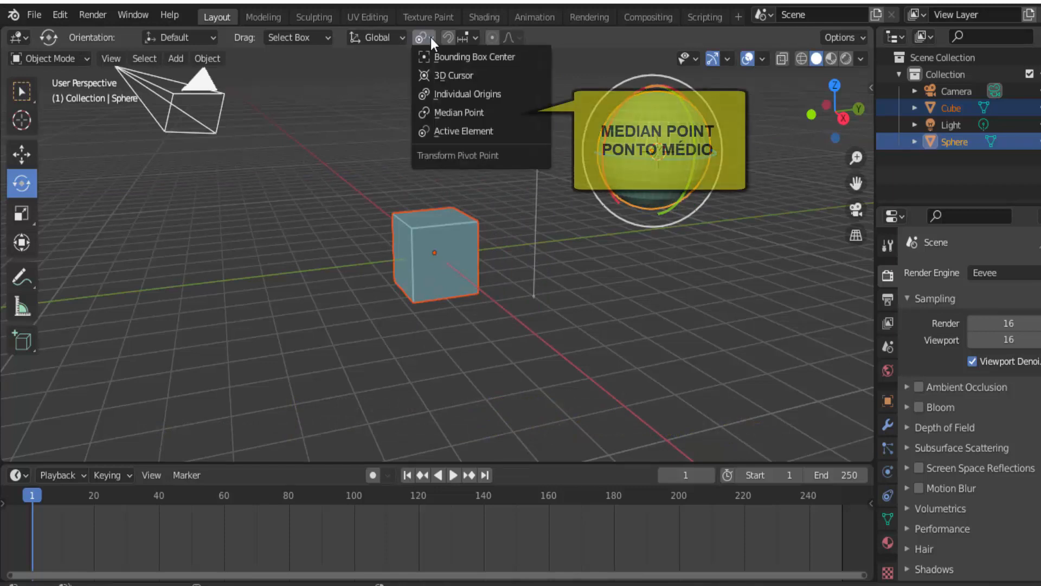
left_click(478, 112)
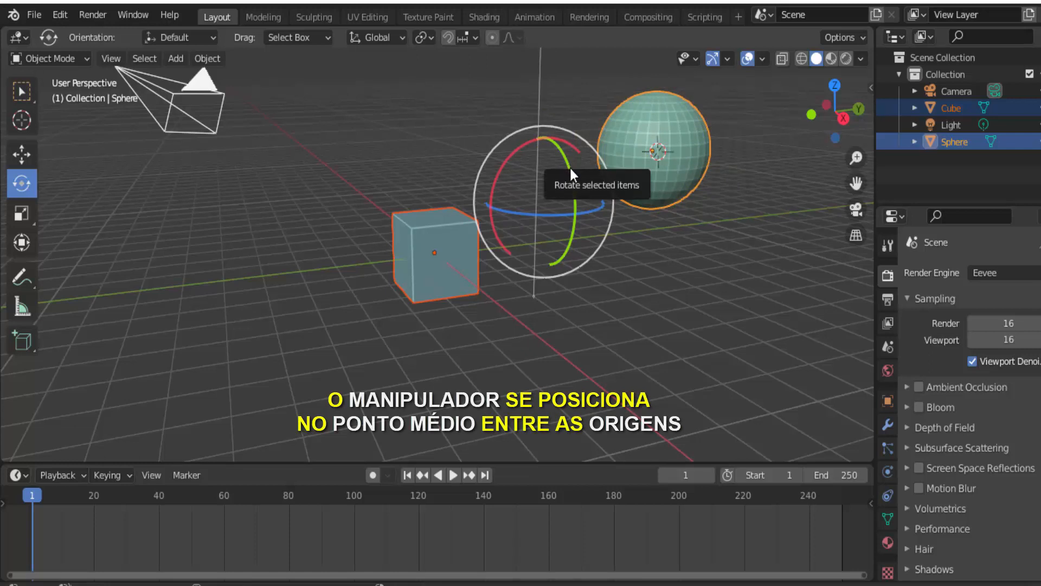
mouse_move(570, 166)
left_mouse_down()
mouse_move(575, 261)
mouse_move(589, 155)
mouse_move(579, 160)
left_mouse_up()
key("ctrl+z")
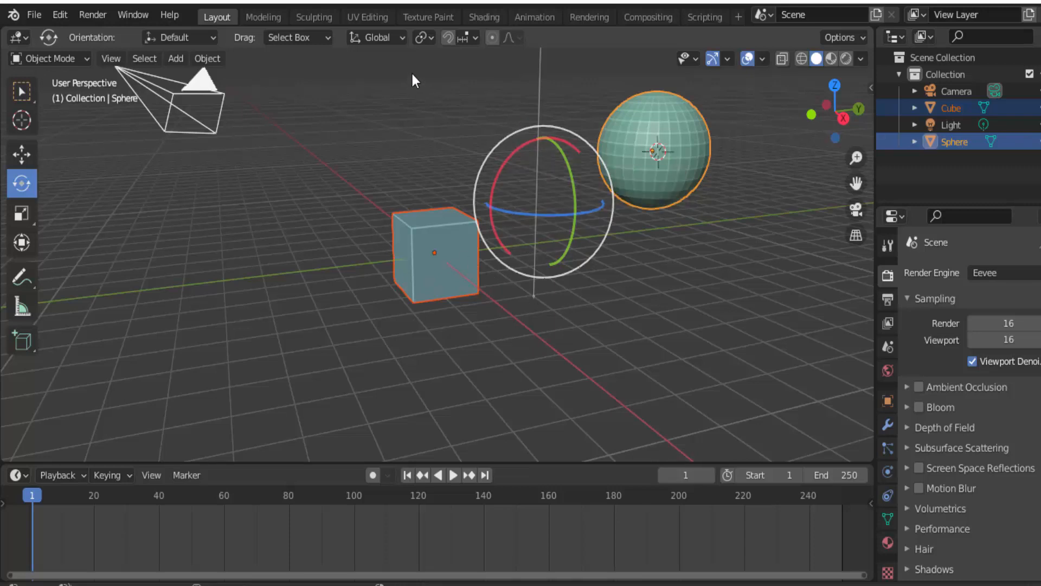
Step: Set the transform pivot point to Individual Origins and try rotating the cube and sphere about the Y axis around their own origins
left_click(430, 37)
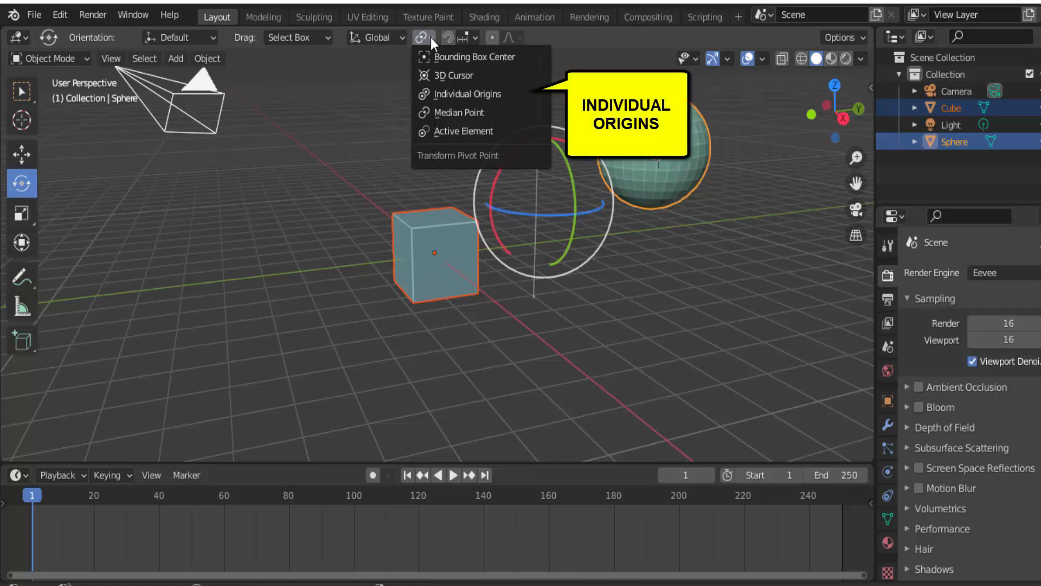
left_click(479, 97)
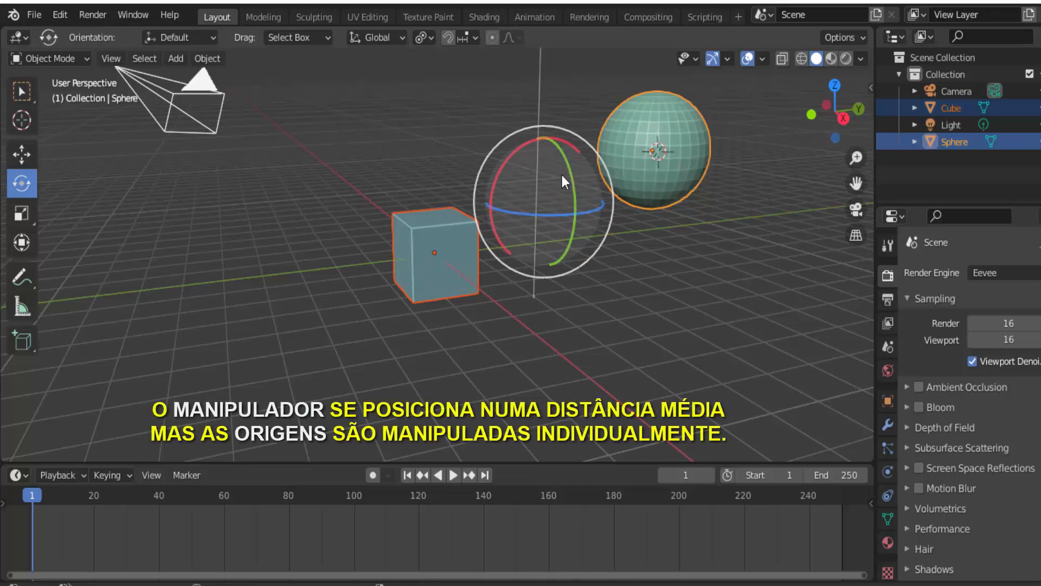
left_click_drag(559, 151, 580, 220)
right_click(580, 220)
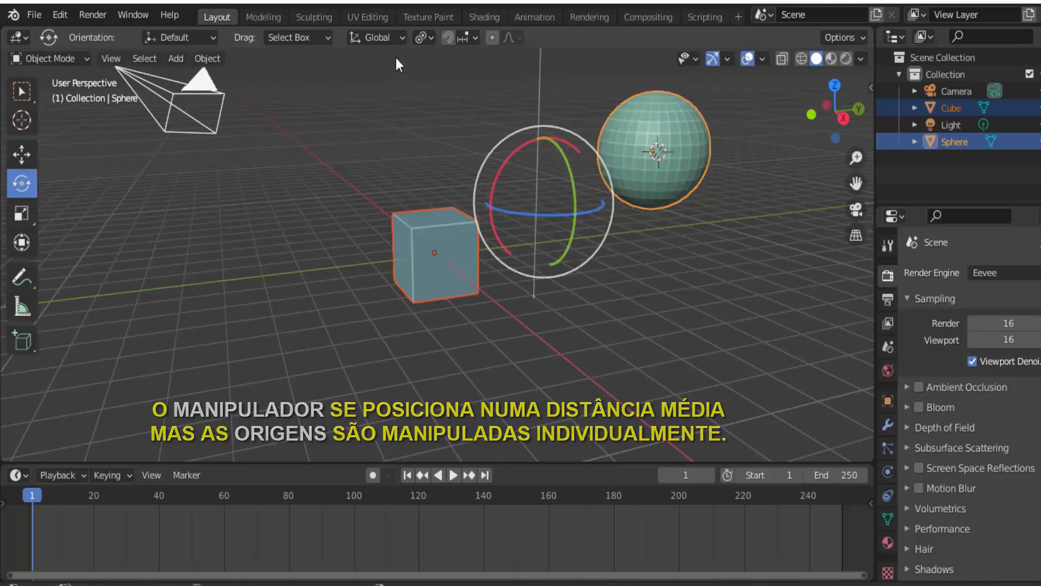
Step: Check the 3D Cursor option among the transform pivot points, and deselect all objects
left_click(425, 37)
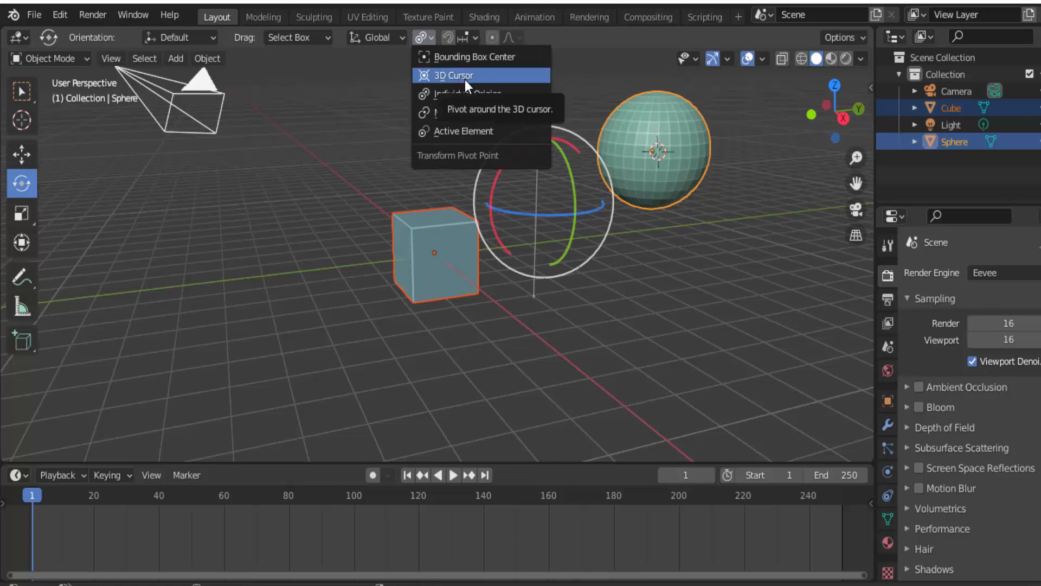
left_click(597, 337)
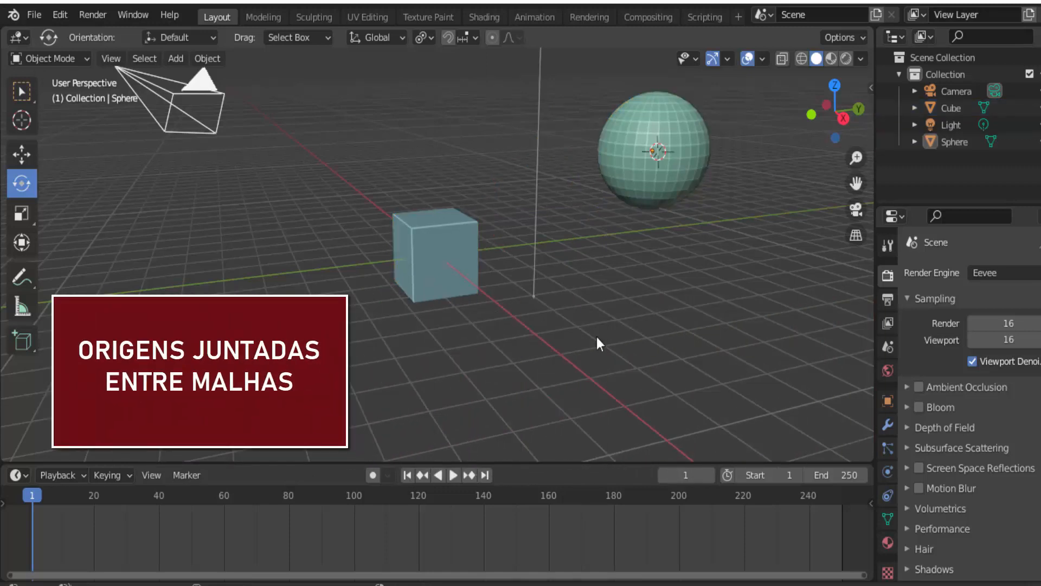
Step: Select the cube and the sphere with the sphere as the active object, and join them into one object
left_click(463, 238)
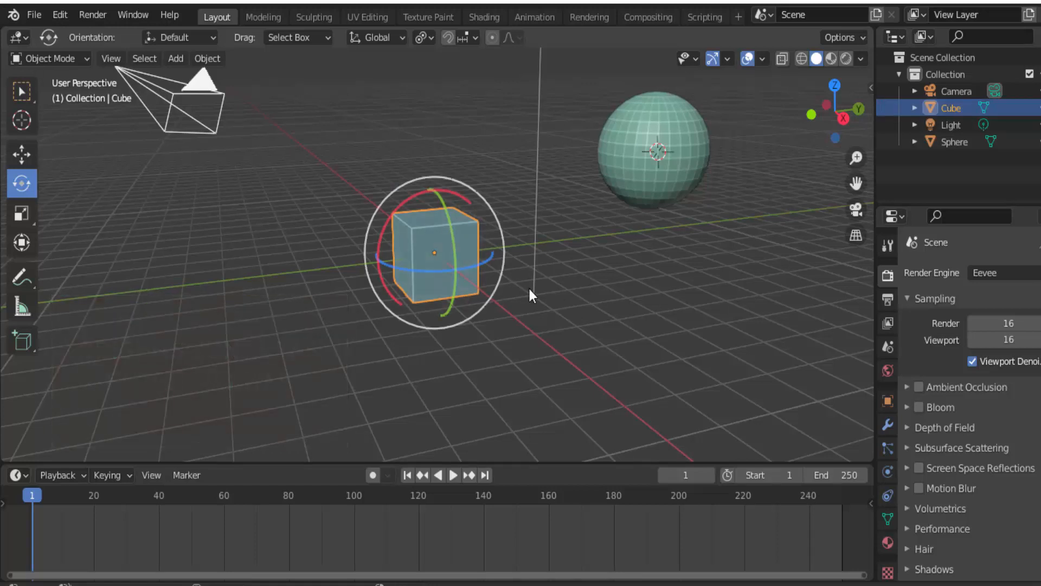
left_click(662, 153, "shift")
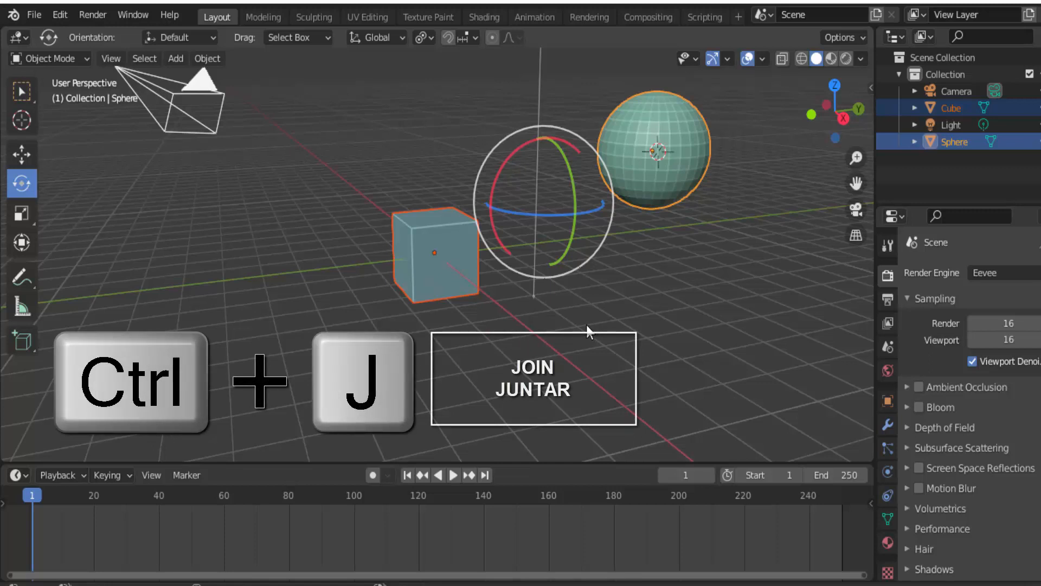
key("ctrl+j")
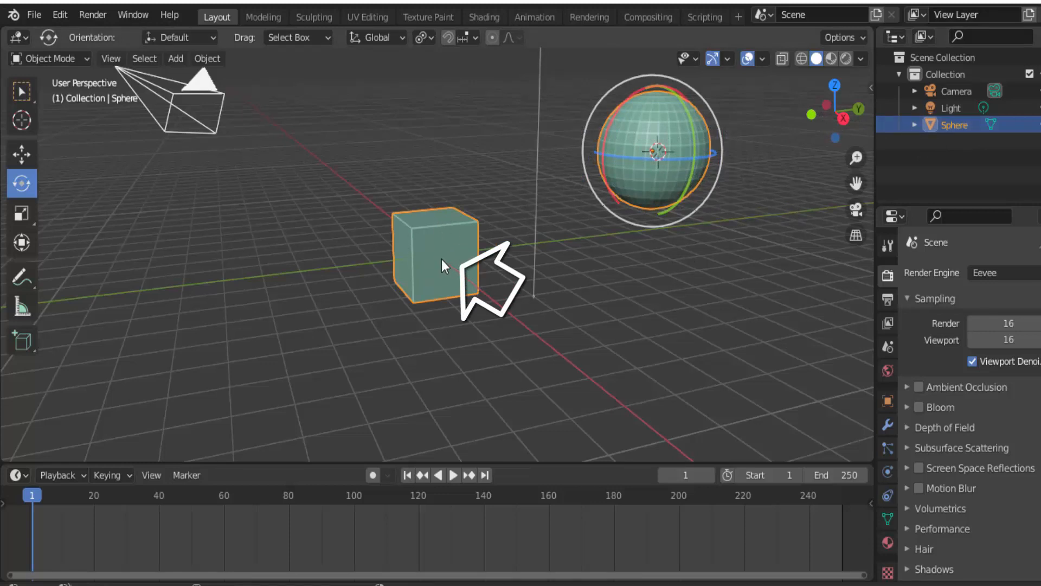
Step: Examine where the joined object's origin sits, viewing the cube and sphere both selected and deselected
scroll(445, 268, "up", 4)
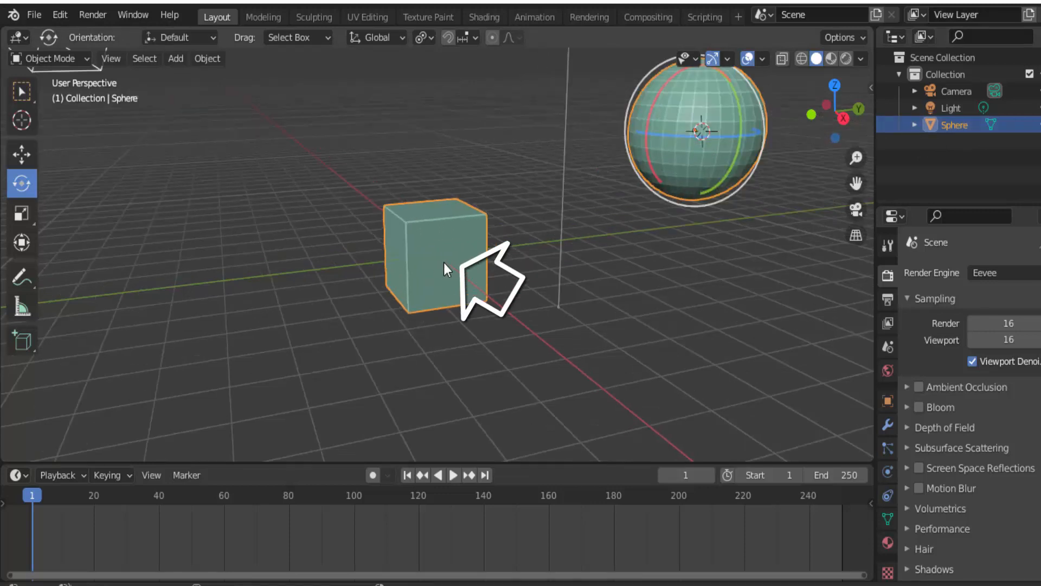
scroll(443, 263, "down", 4)
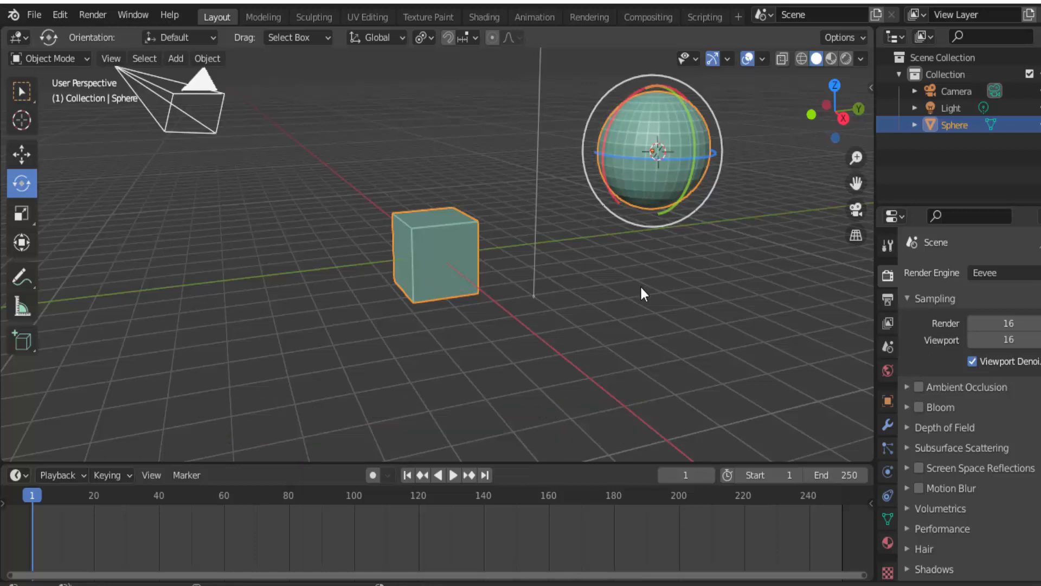
left_click(706, 325)
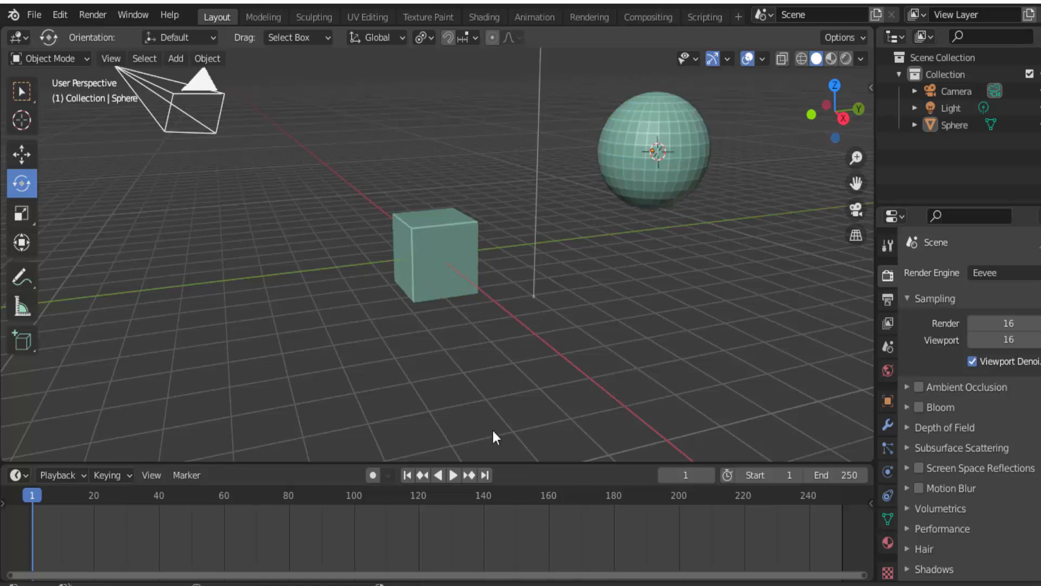
key("ctrl+z")
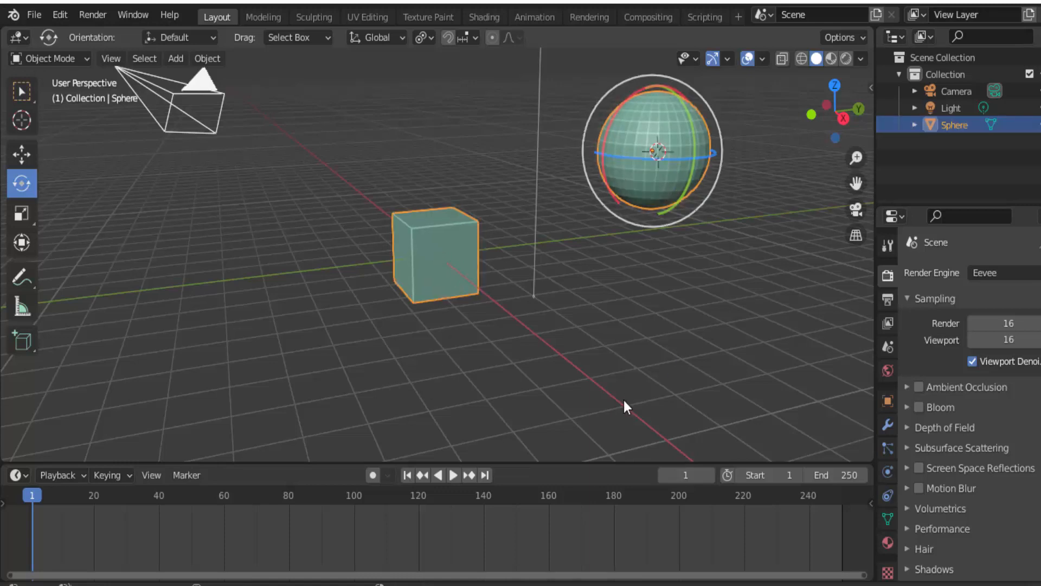
left_click(657, 382)
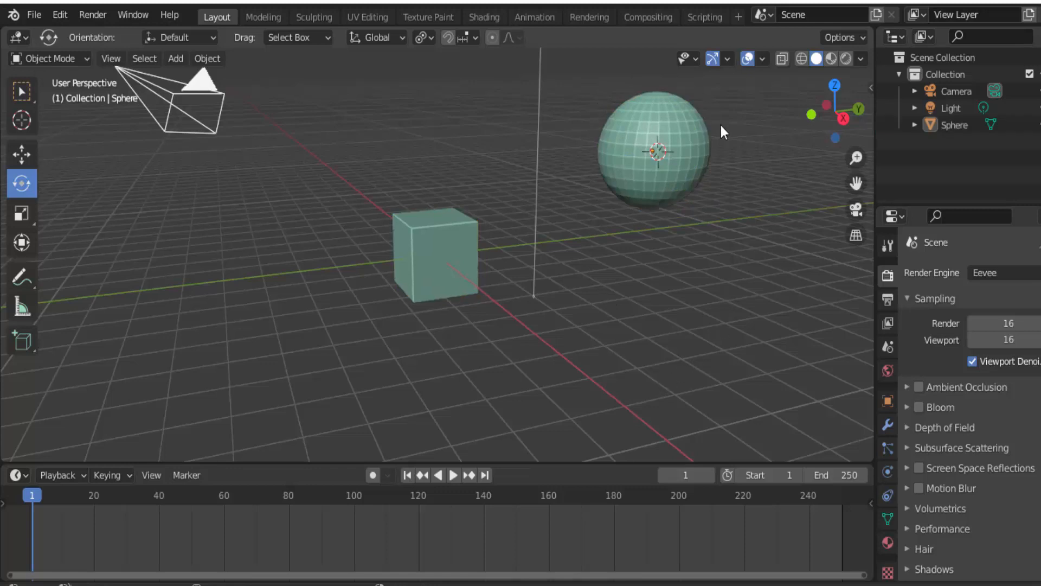
key("ctrl+z")
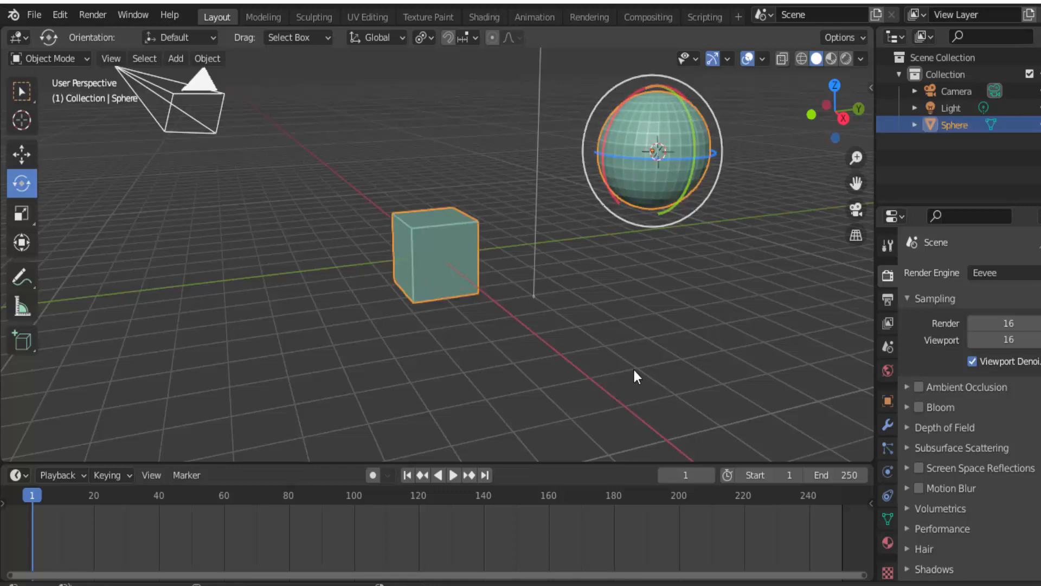
Step: In Edit Mode, select the sphere's linked geometry and separate it from the cube by Selection
scroll(613, 328, "down", 2)
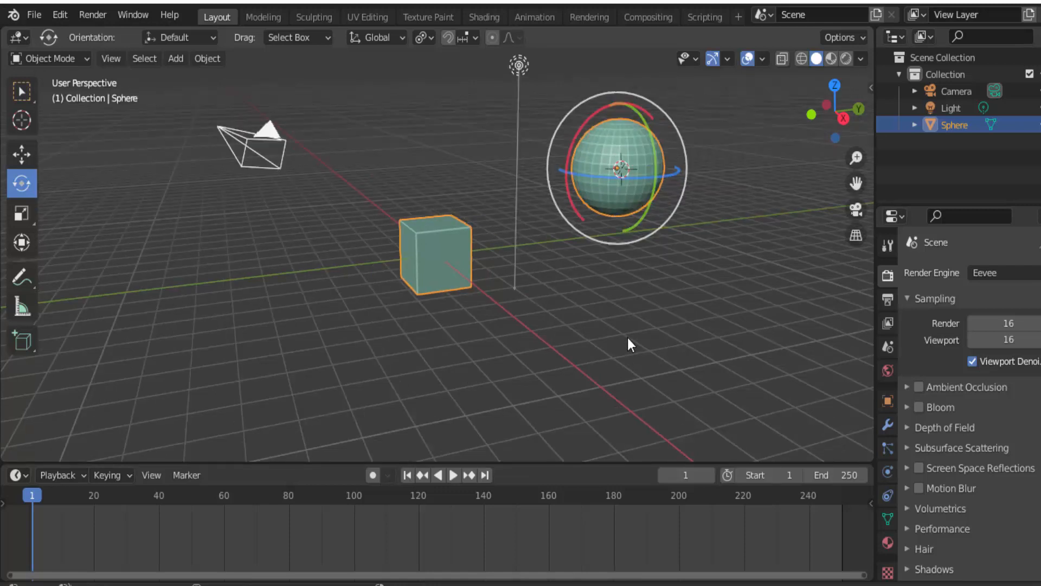
left_click(59, 58)
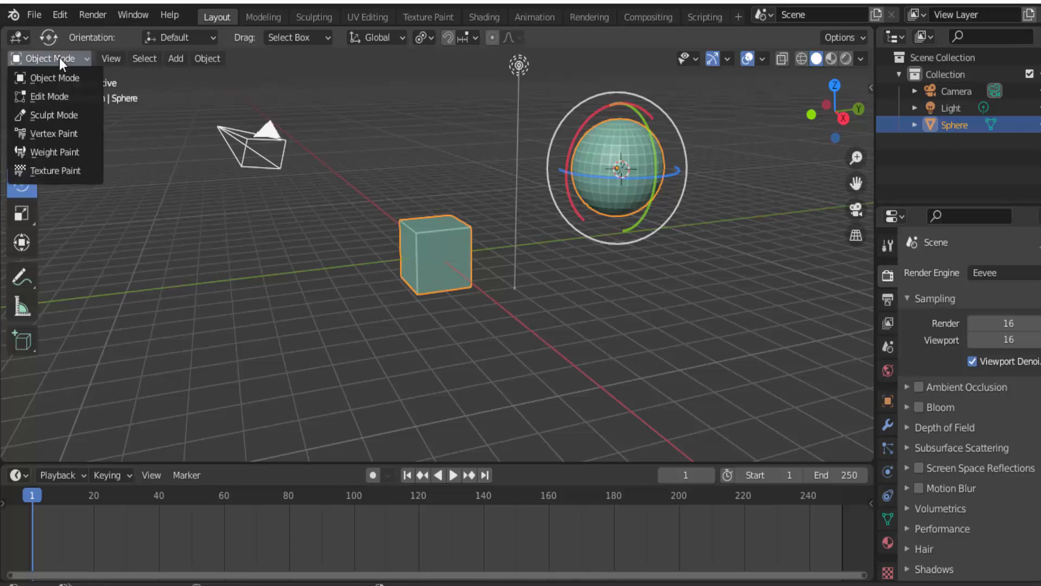
left_click(64, 97)
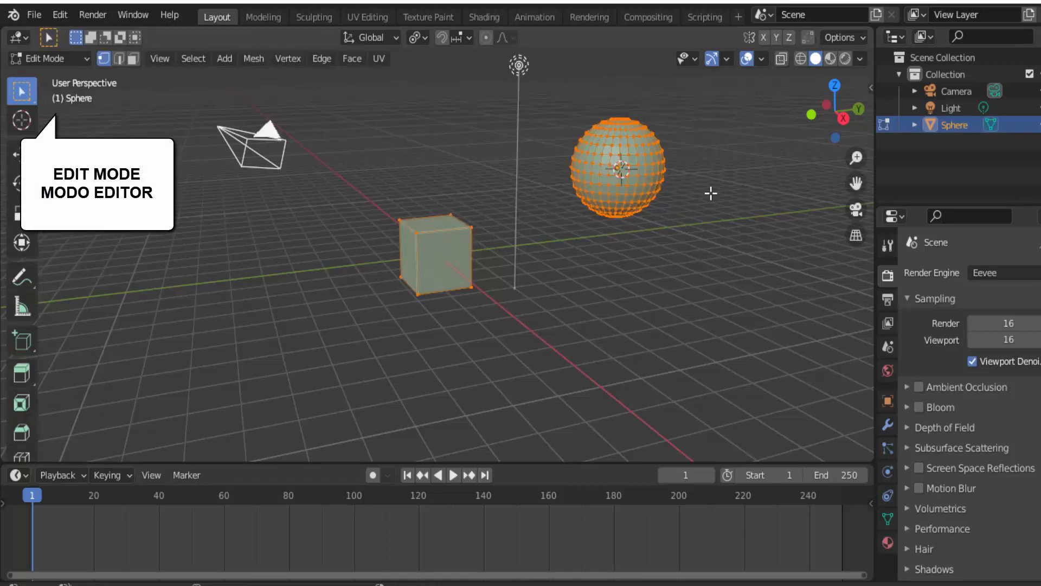
left_click(645, 302)
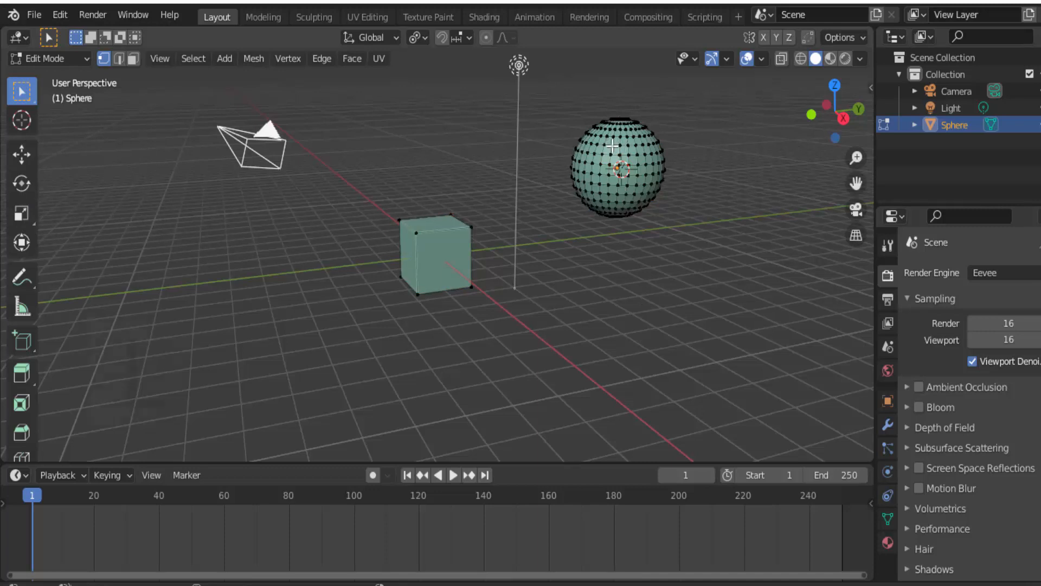
key("l")
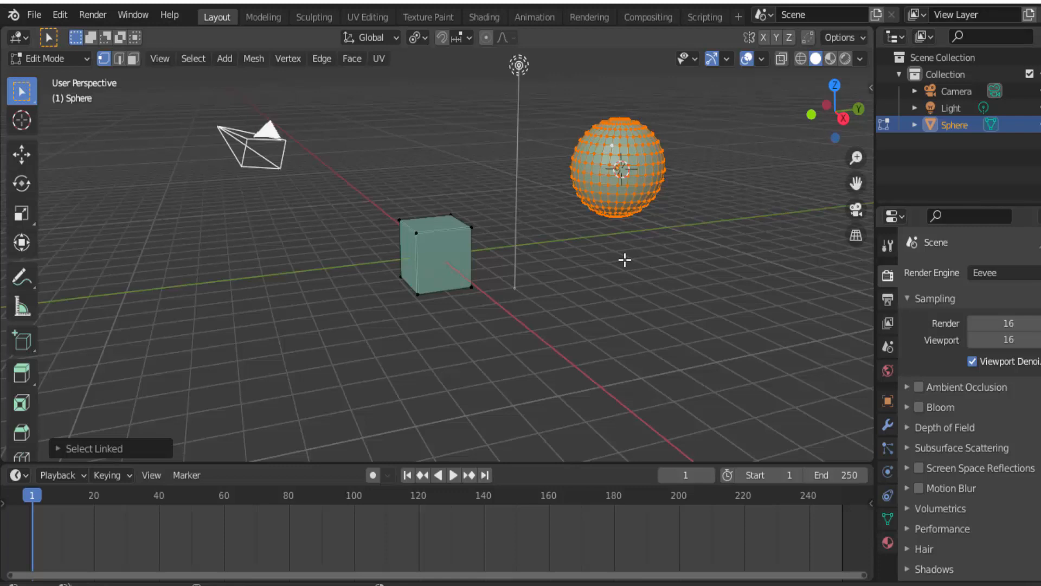
key("p")
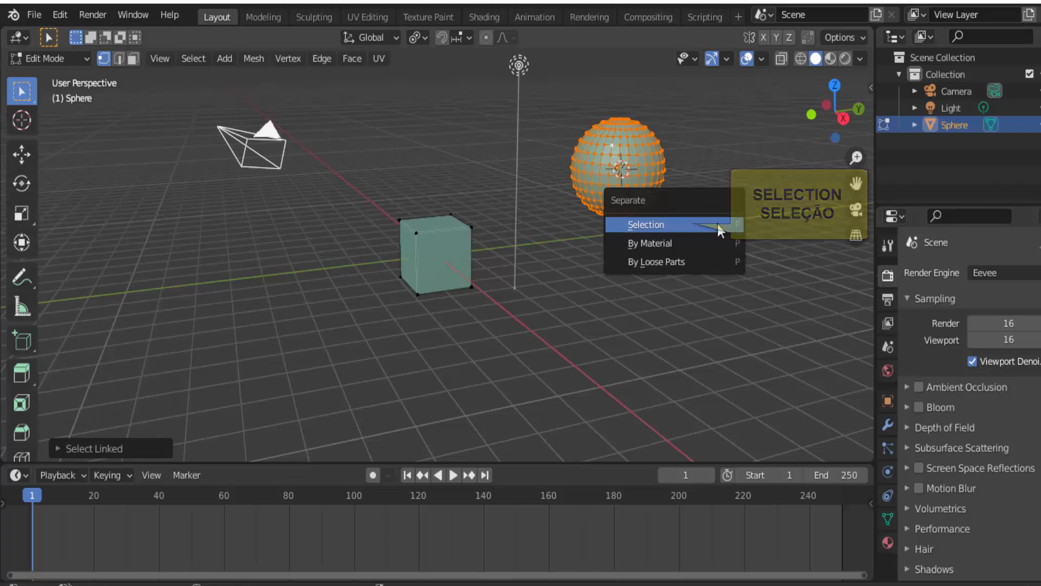
left_click(723, 224)
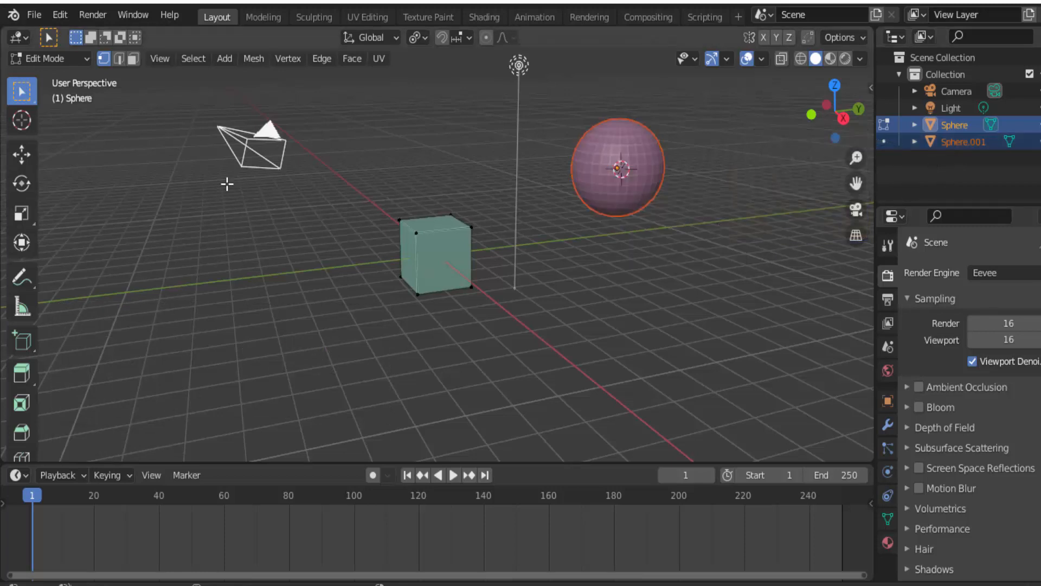
Step: Return to Object Mode and select only the cube to examine its origin
left_click(57, 60)
left_click(57, 78)
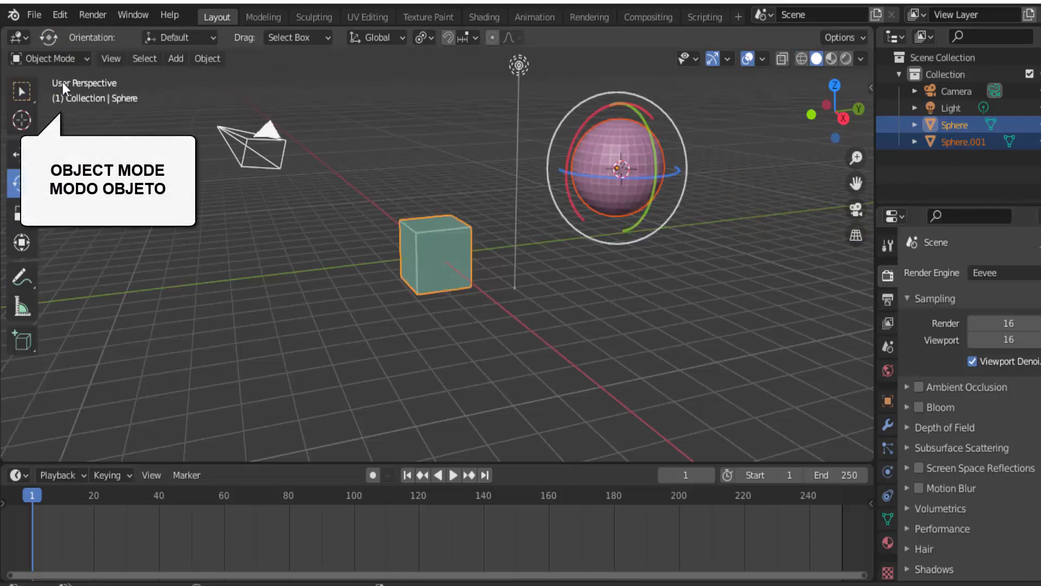
left_click(714, 275)
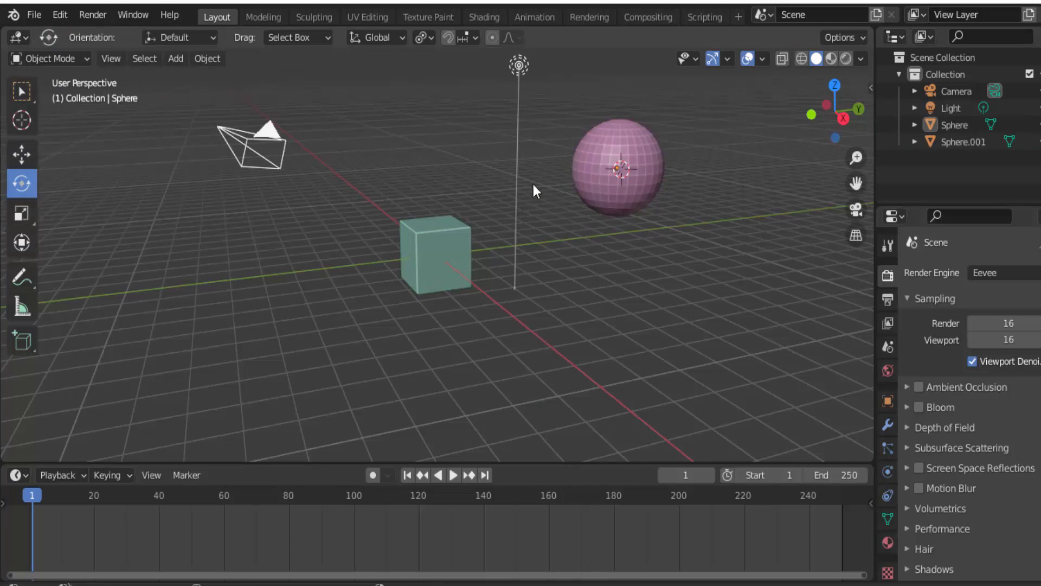
left_click(438, 239)
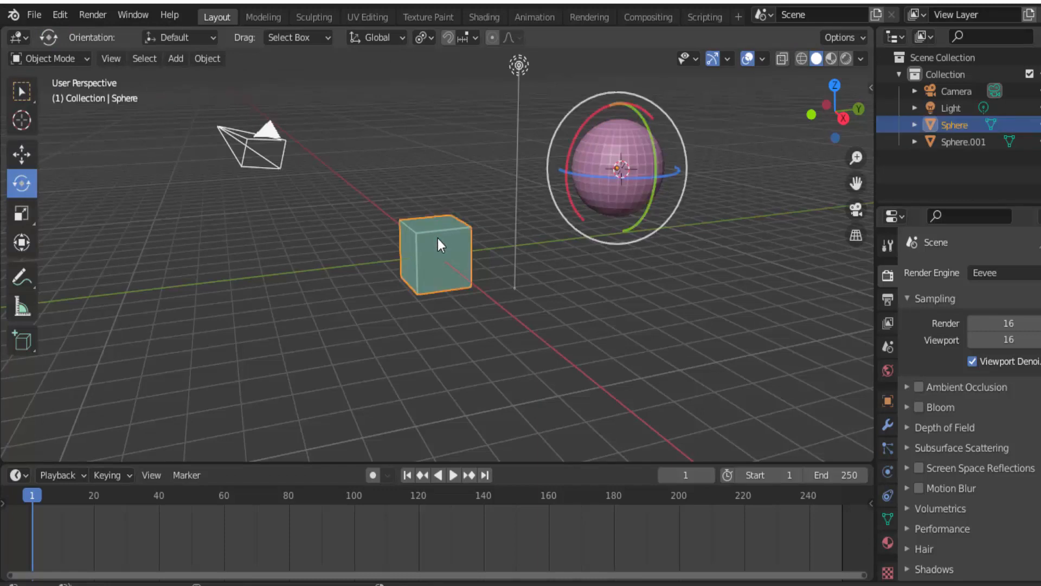
Step: Move the selected cube's origin from the sphere back to the cube using Origin to Geometry
scroll(456, 260, "up", 2)
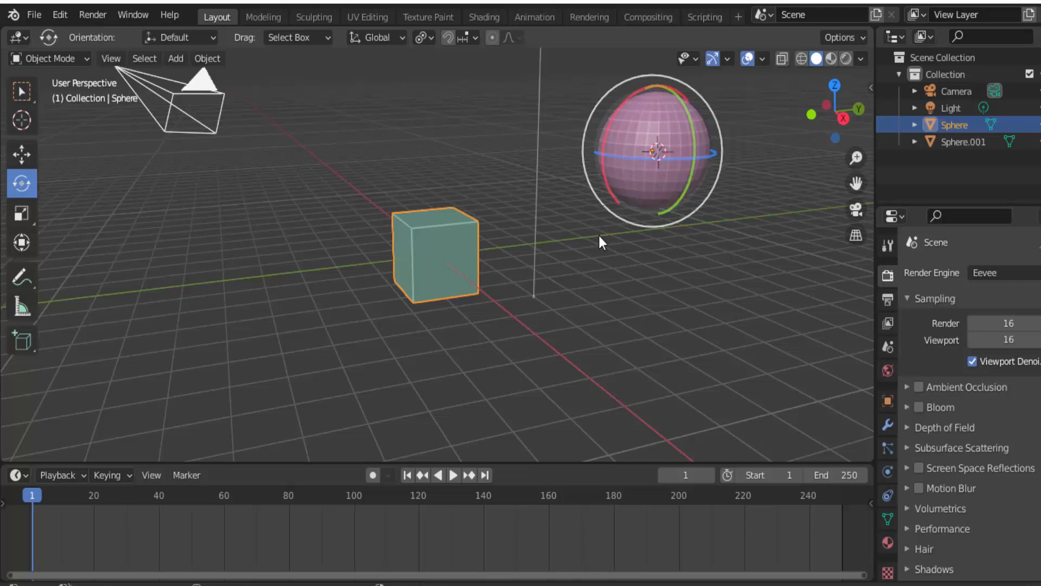
scroll(601, 280, "down", 2)
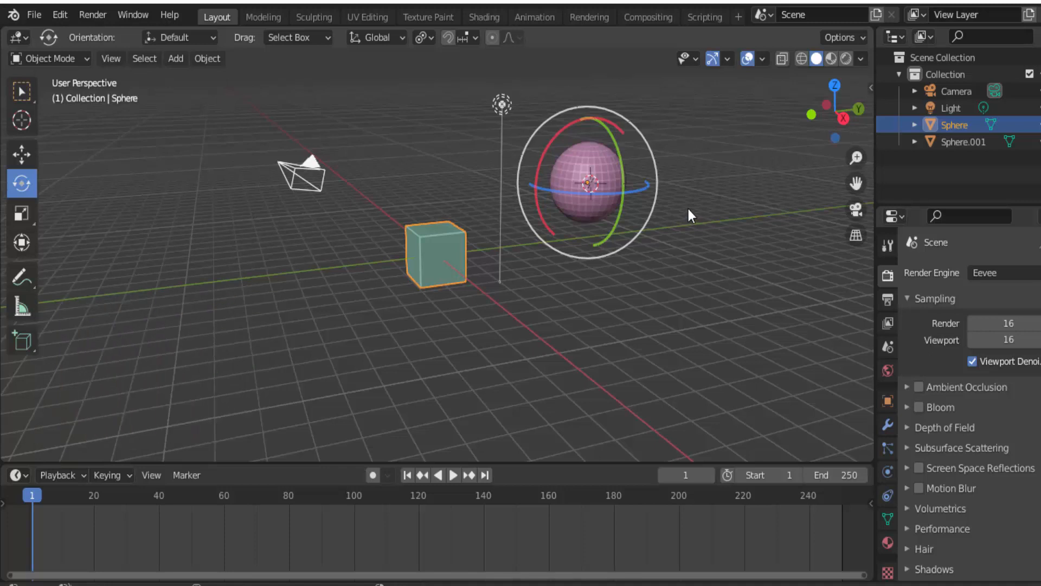
right_click(677, 164)
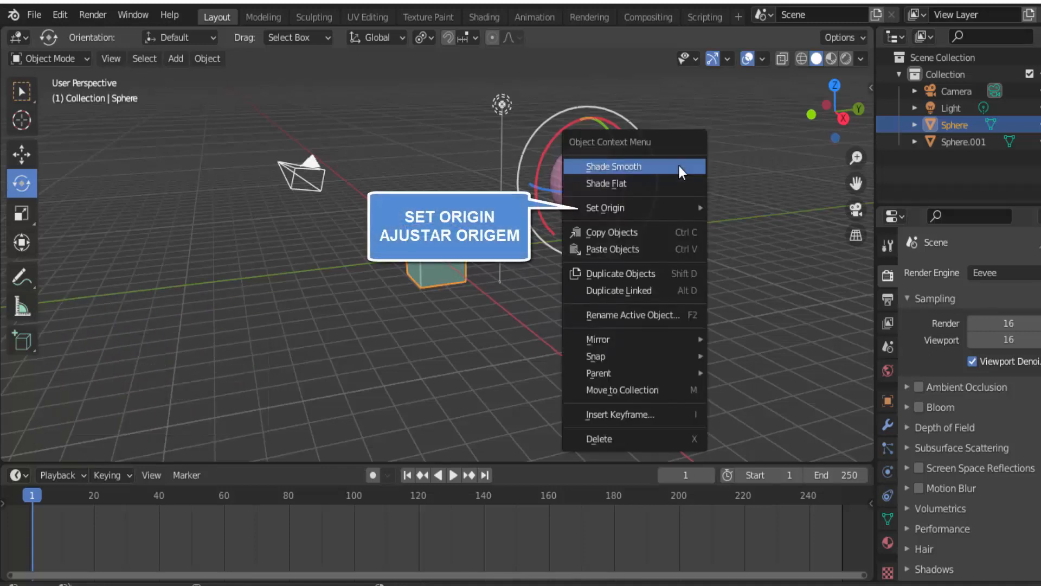
mouse_move(634, 209)
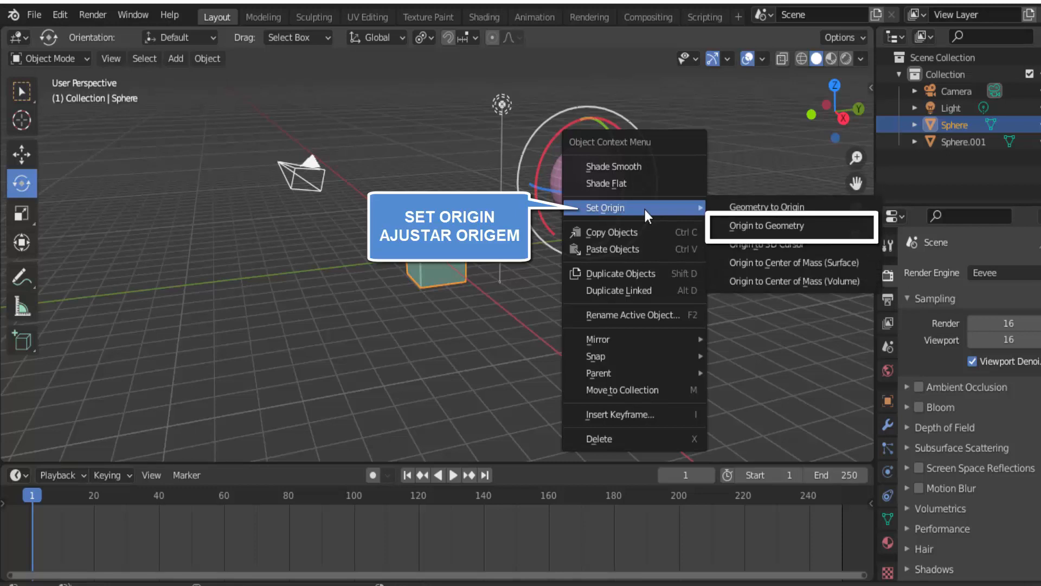
left_click(772, 229)
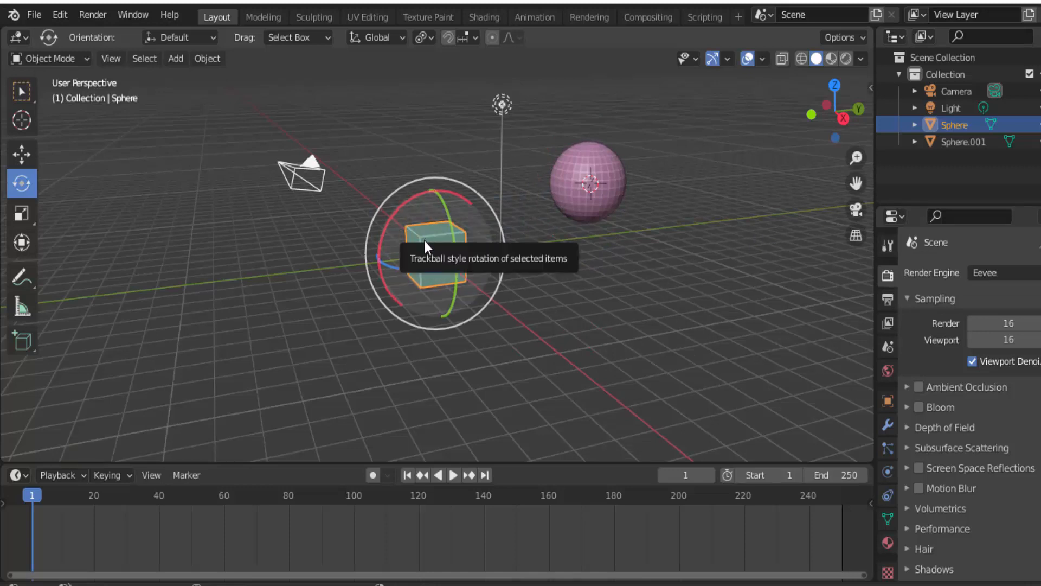
left_click(606, 156)
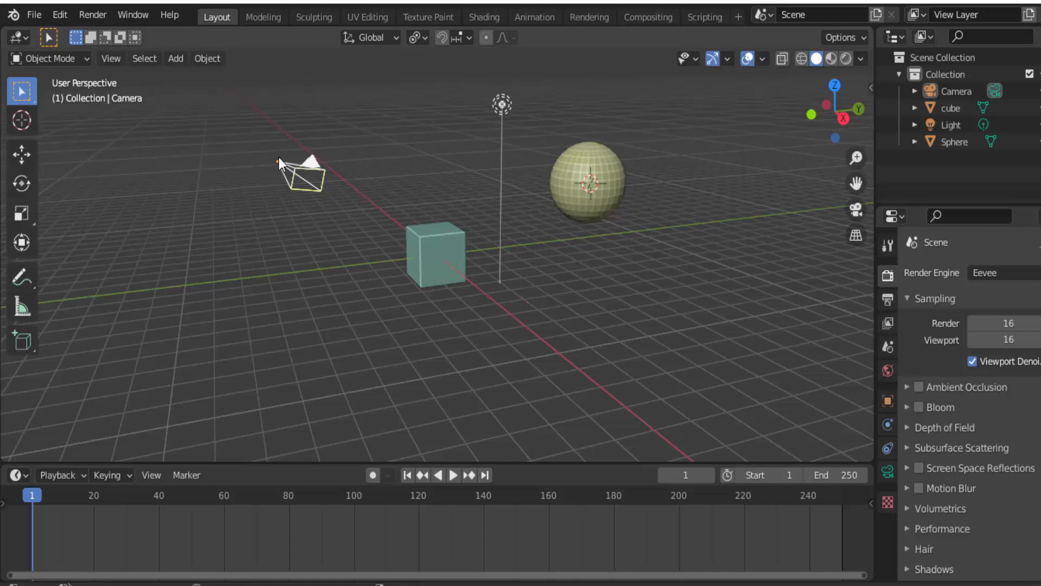
Step: Select the camera and snap the 3D cursor to it with Cursor to Active
left_click(298, 172)
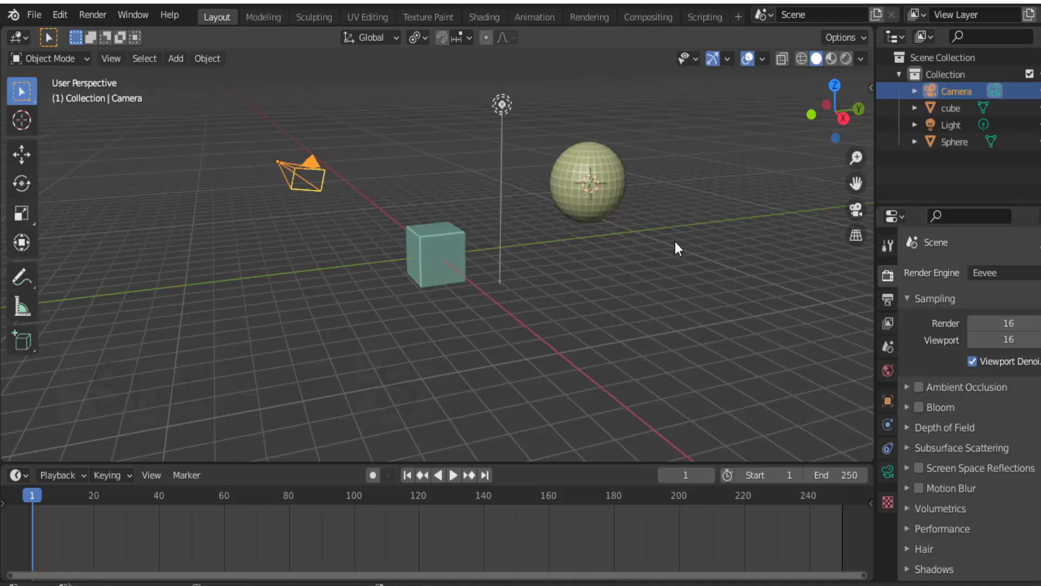
key("shift+s")
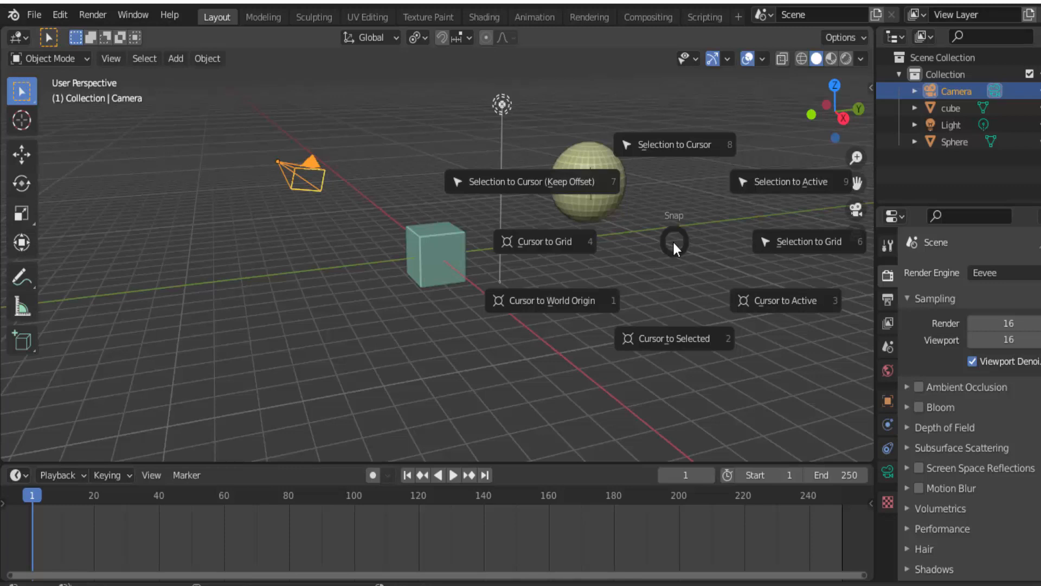
left_click(795, 299)
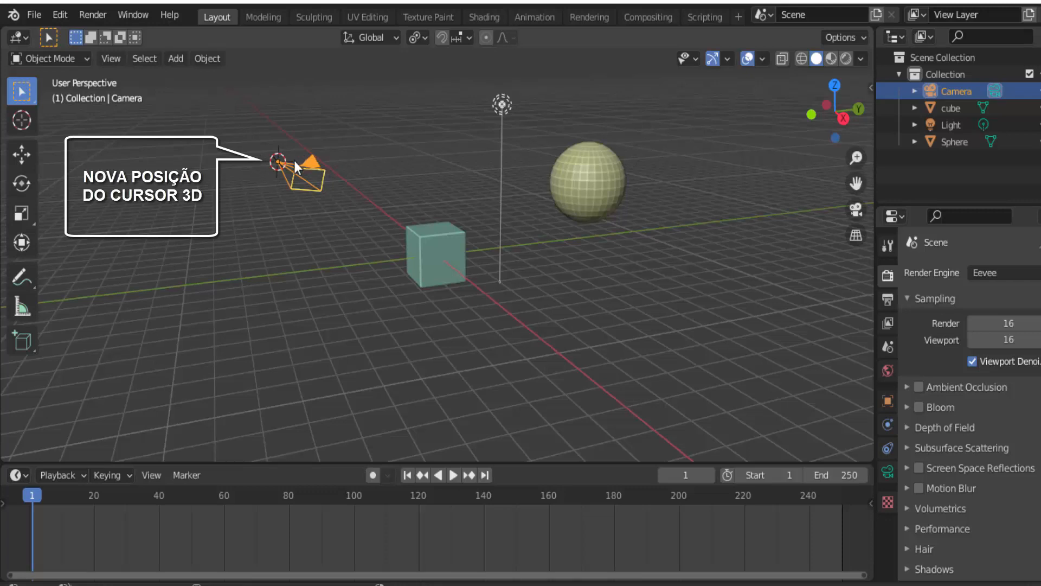
Step: Select the cube and the sphere together and set both origins to the 3D cursor
left_click(442, 232)
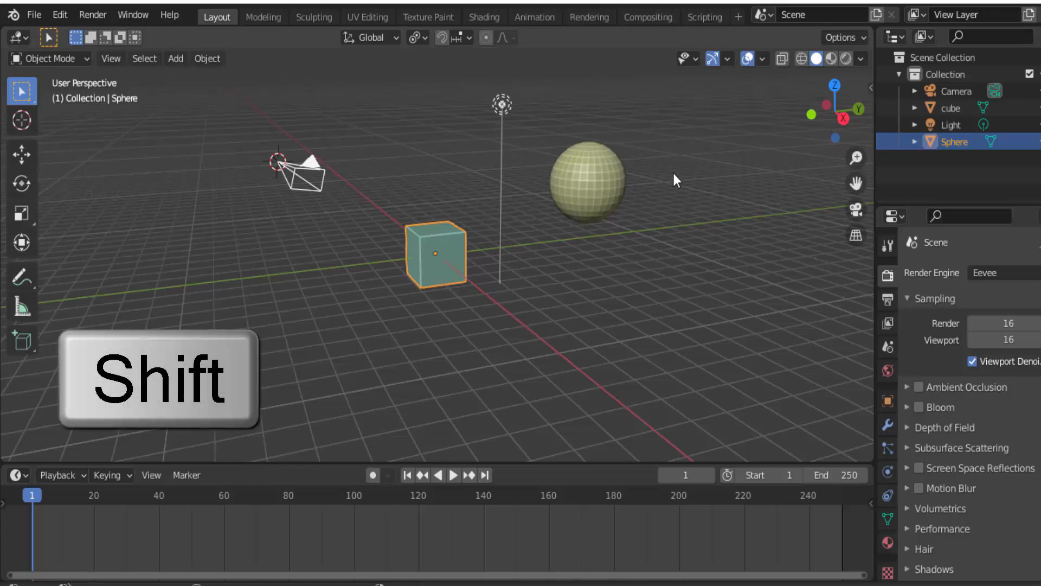
left_click(596, 162, "shift")
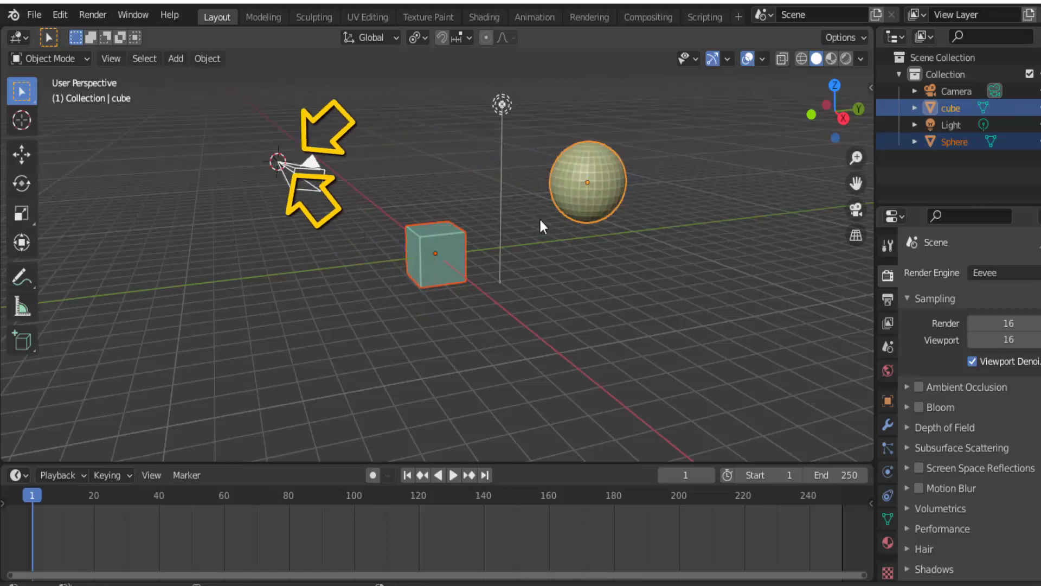
right_click(685, 193)
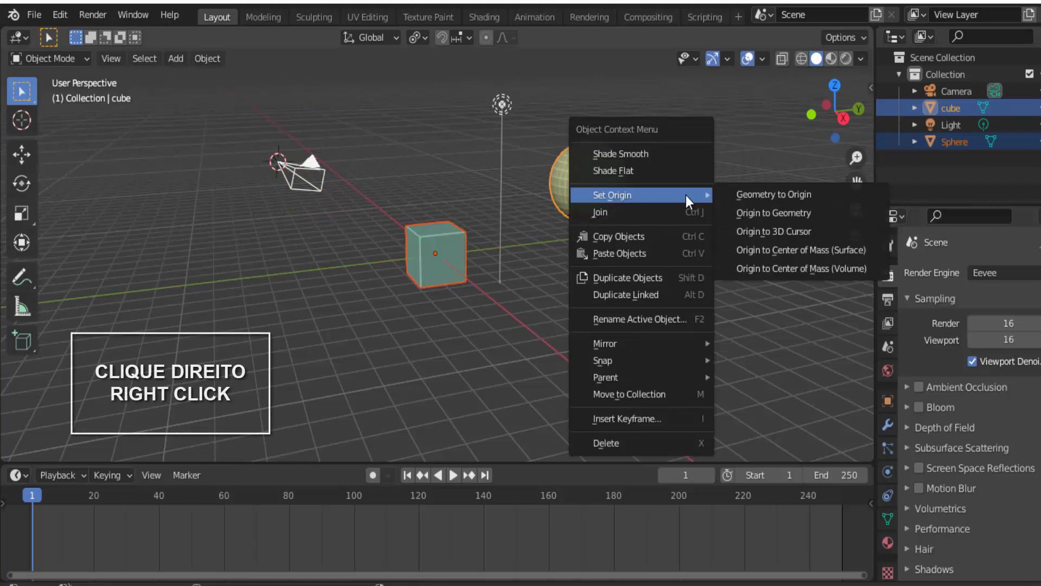
left_click(771, 232)
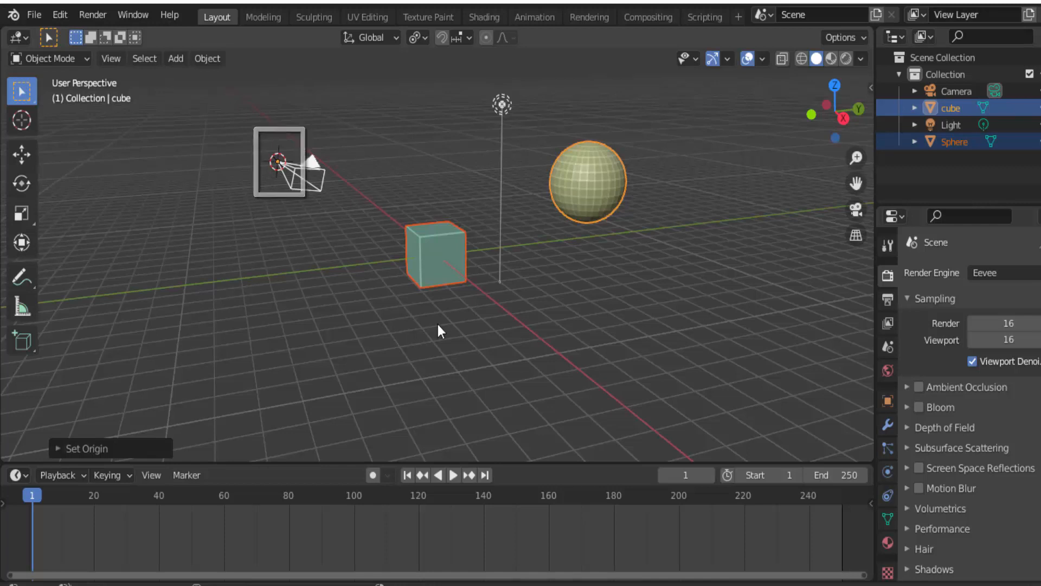
Step: Select the cube and the sphere in turn to examine where each one's origin sits
left_click(431, 256)
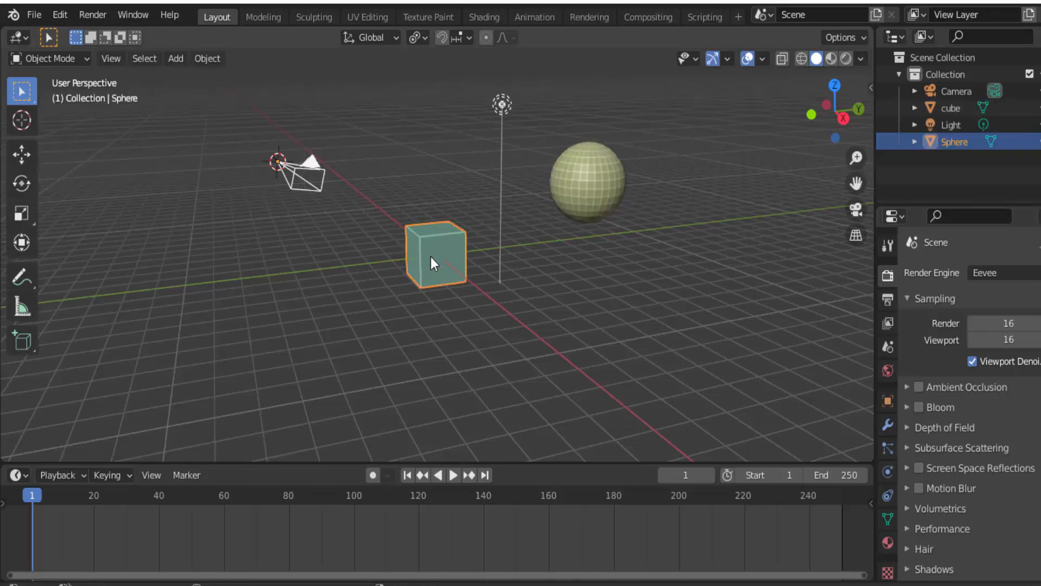
left_click(584, 189)
left_click(445, 258)
Step: Try rotating the sphere and the cube separately about their origins at the camera, cancelling each rotation
left_click(605, 179)
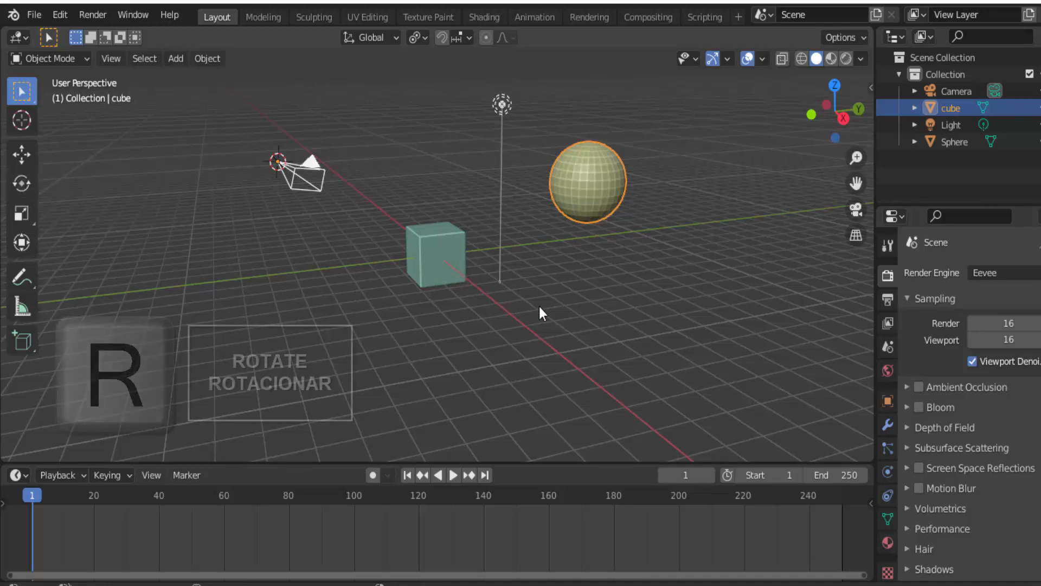
key("r")
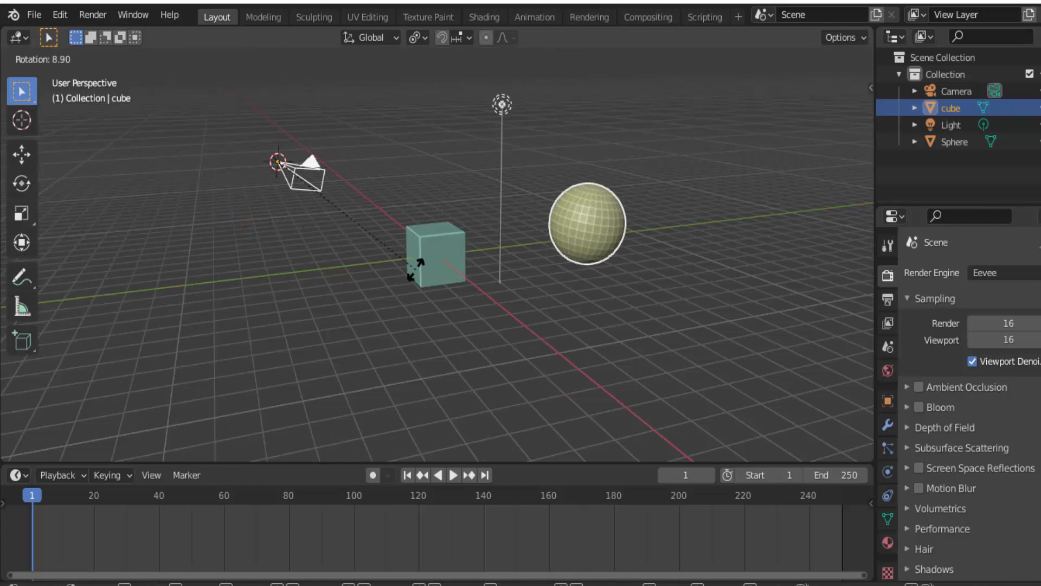
key("Escape")
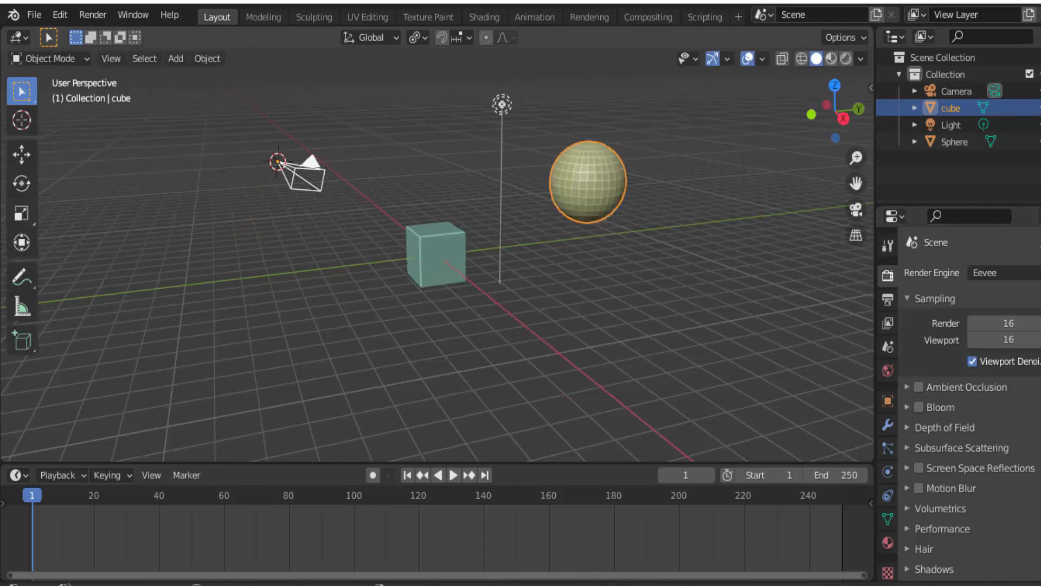
left_click(442, 247)
key("r")
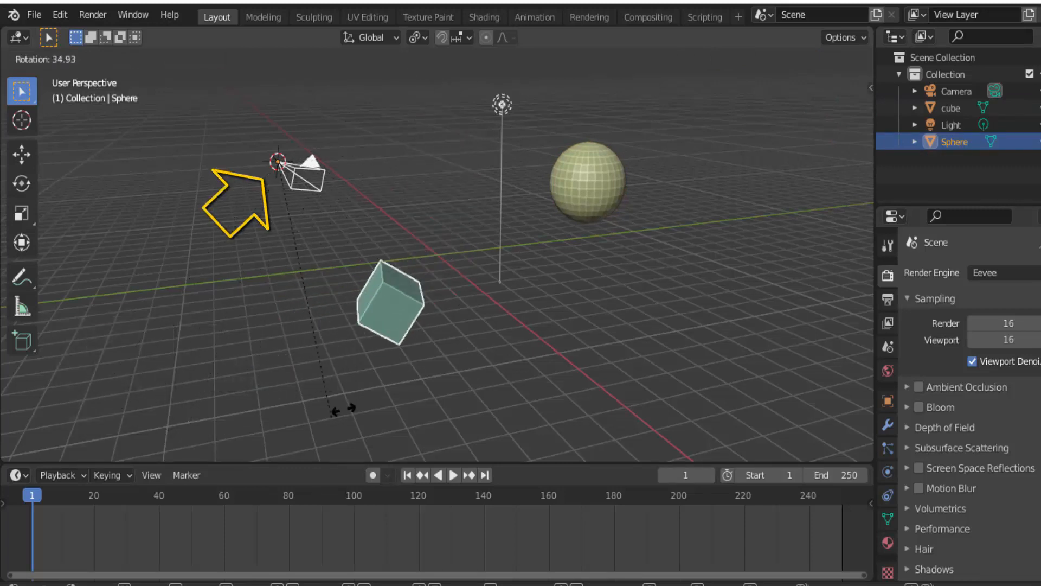
right_click(404, 423)
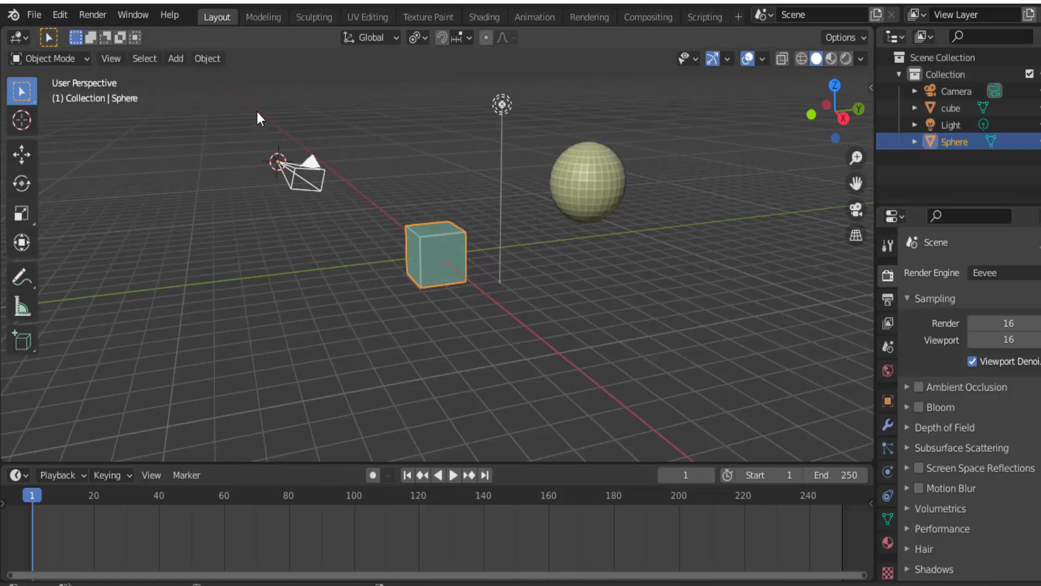
Step: Select the camera, light, cube and sphere together and apply Origin to Geometry to them
left_click_drag(256, 109, 629, 315)
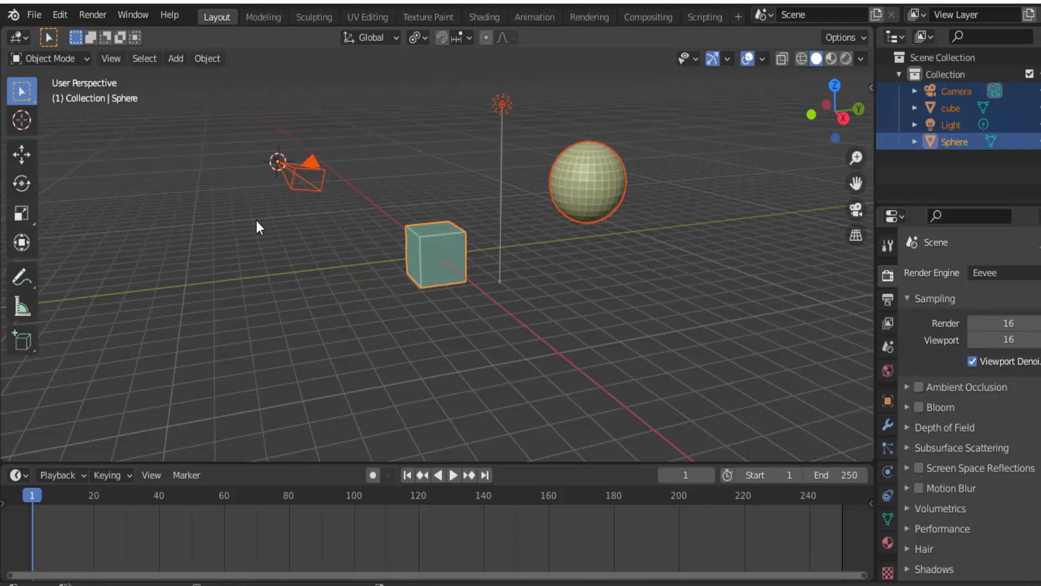
right_click(693, 220)
mouse_move(693, 220)
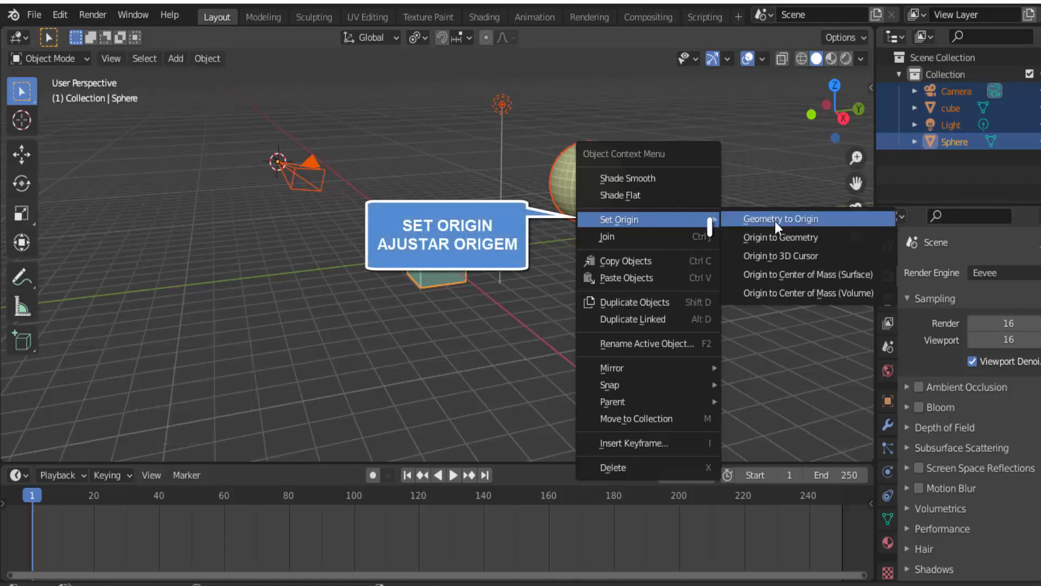
left_click(775, 241)
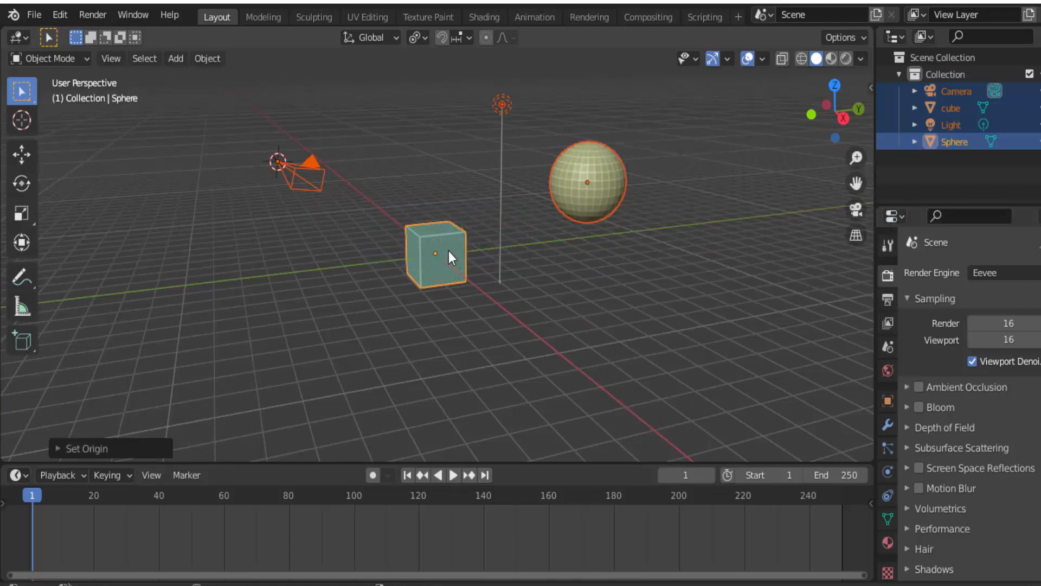
Step: Try rotating the cube and the sphere separately, each about its own centre, without keeping the rotations
left_click(449, 248)
key("r")
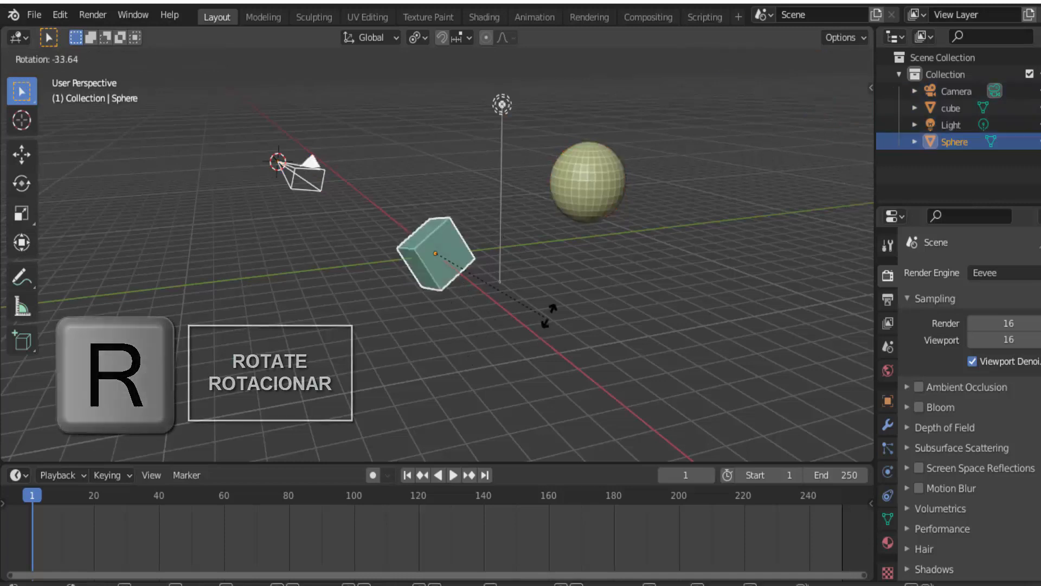
right_click(576, 372)
left_click(590, 209)
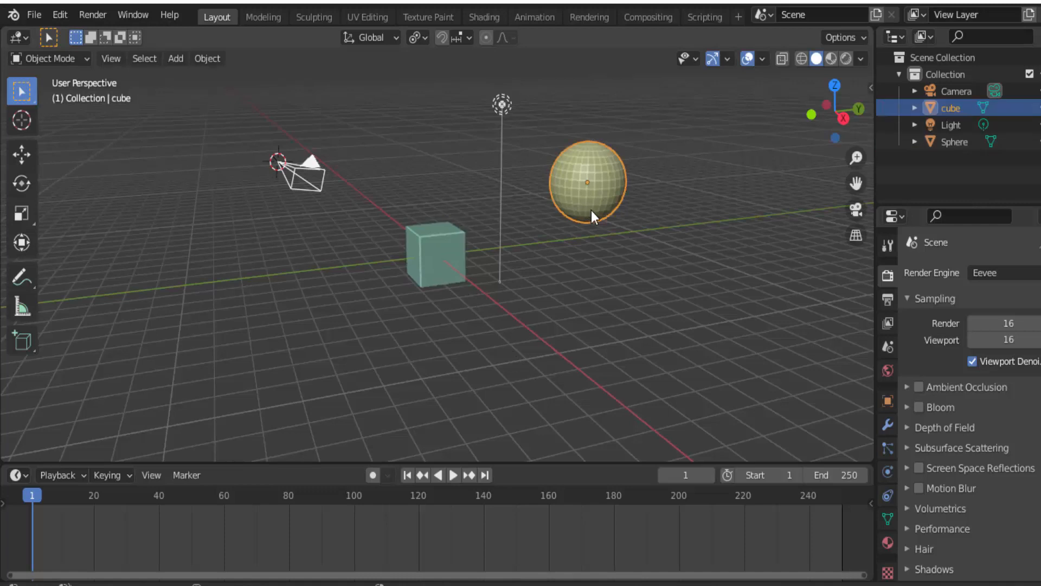
key("r")
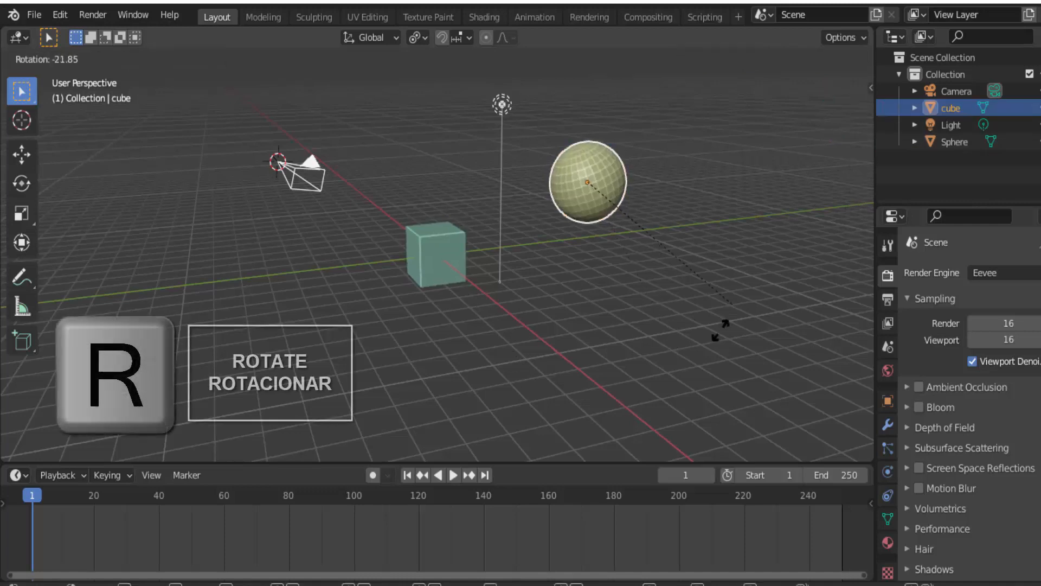
left_click(734, 365)
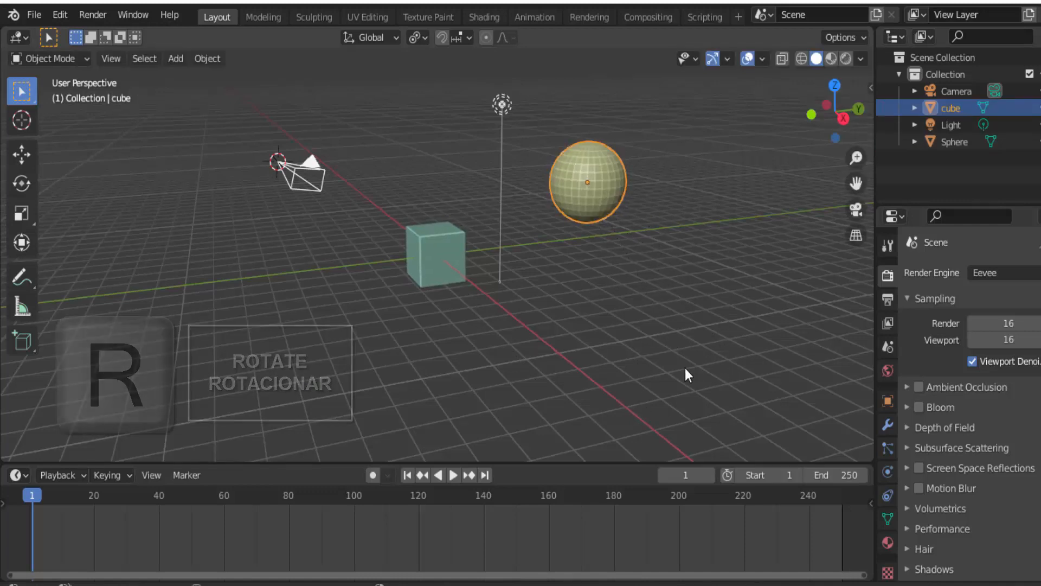
Step: Select only the camera and rotate it freely about its own origin
left_click(310, 169)
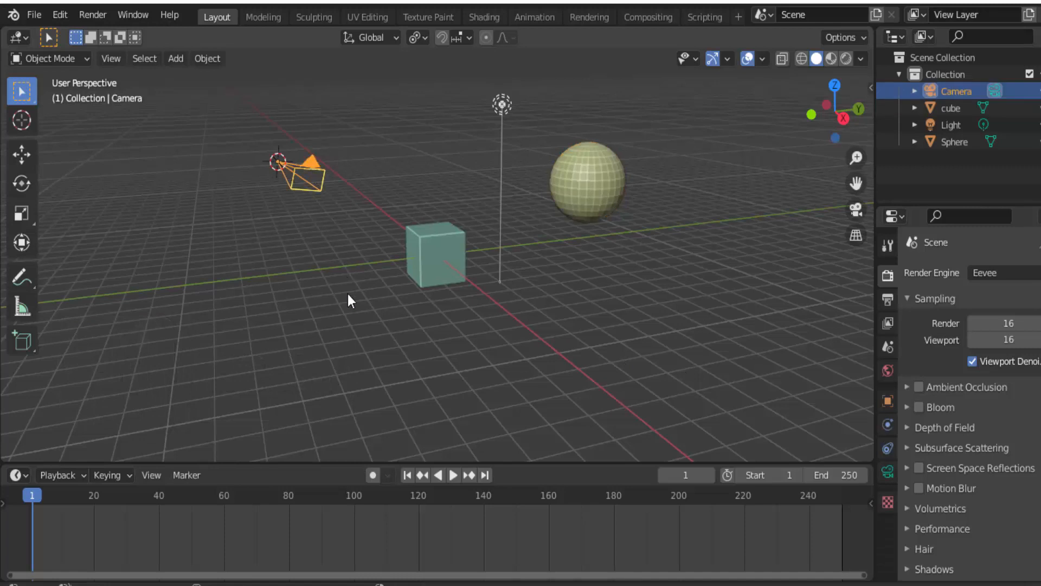
key("r")
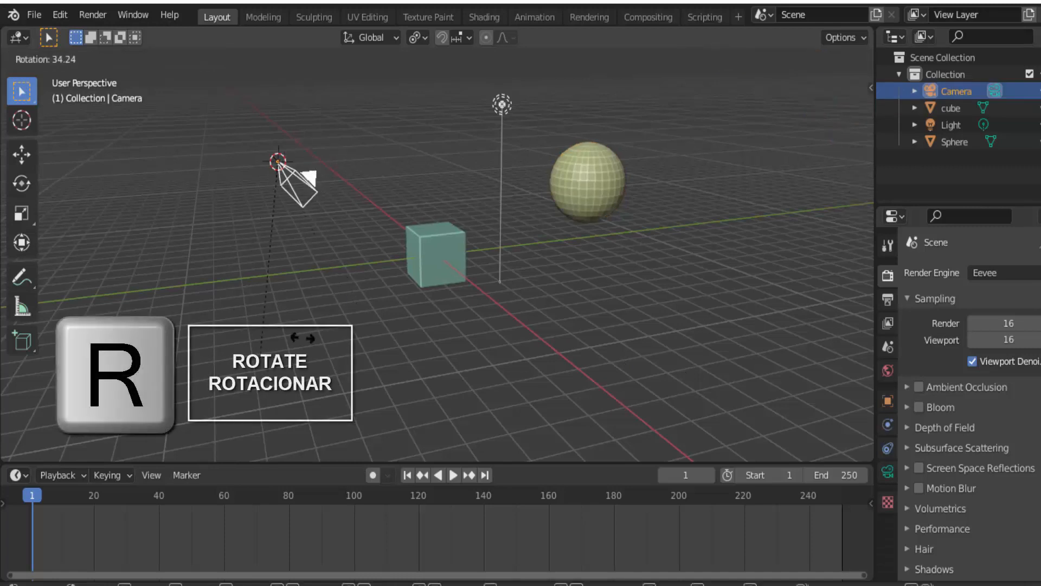